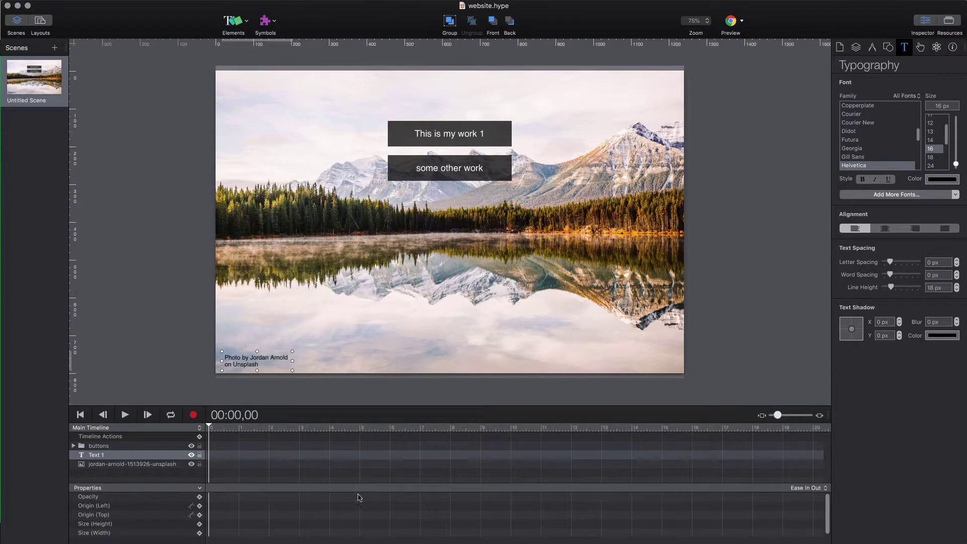
Review the flexible layout settings of the background image, the photo credit text and the buttons group.
click(103, 464)
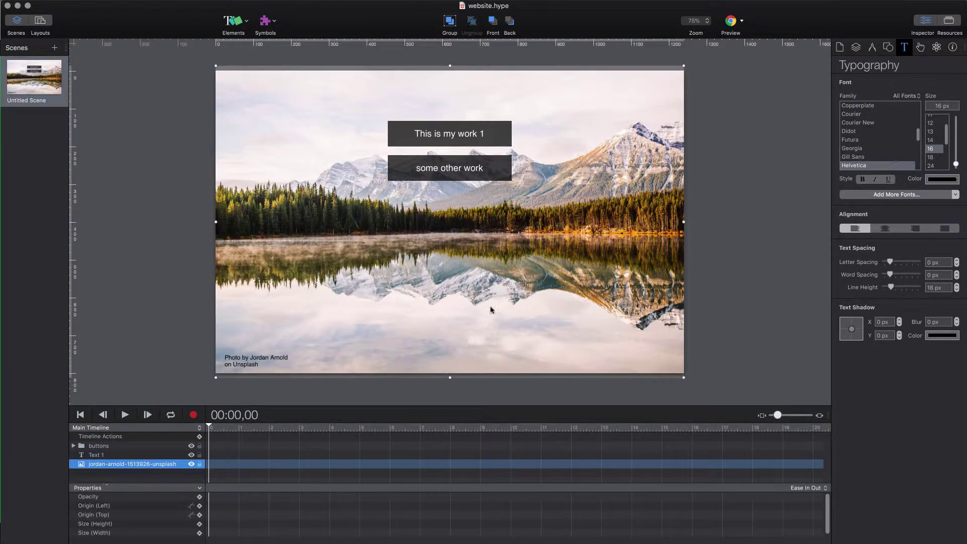
click(873, 48)
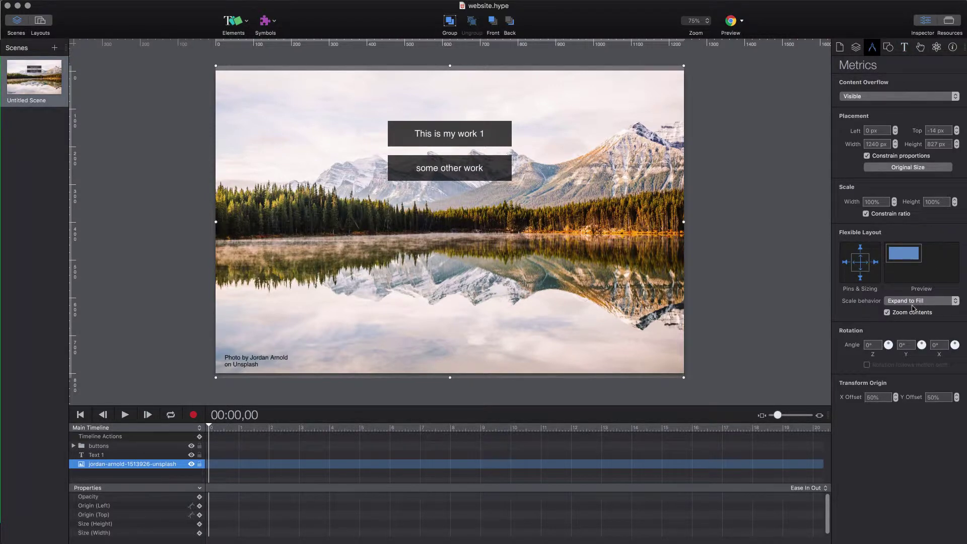
click(106, 456)
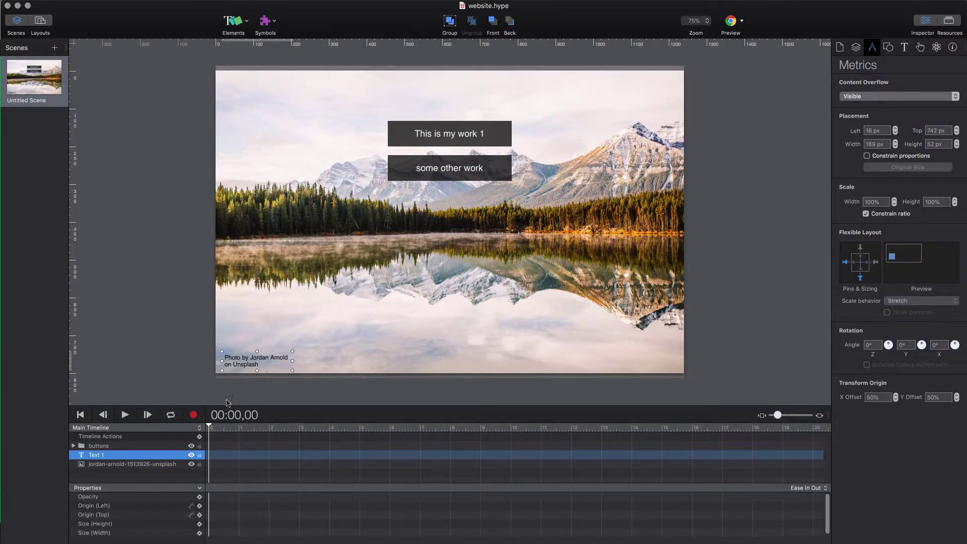
click(99, 446)
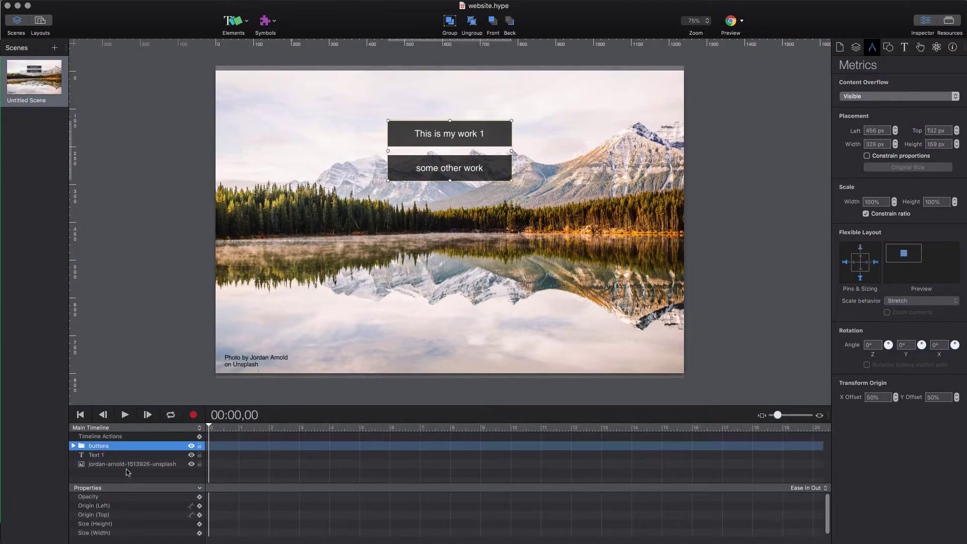
Examine the contents of the buttons group, including button 1's text and rectangle, and the actions available for button 1.
click(73, 446)
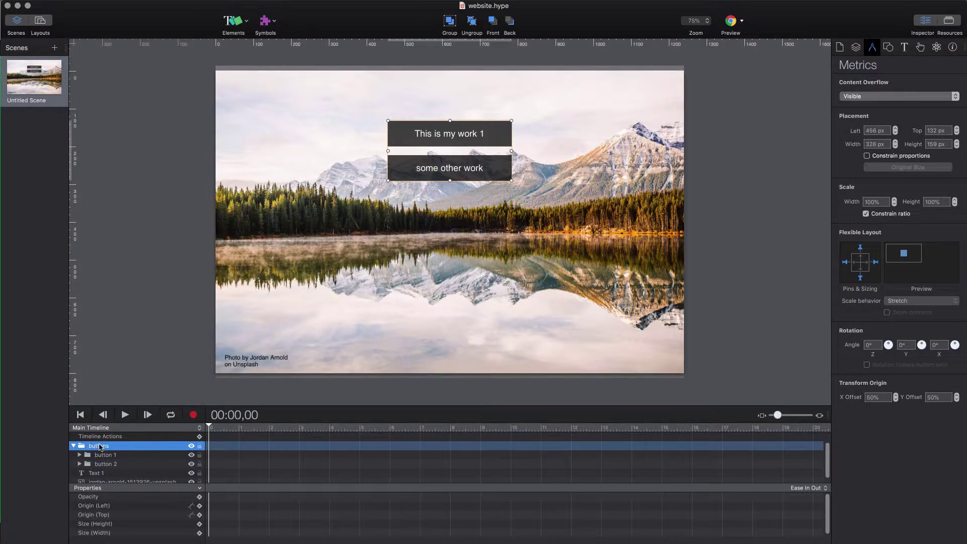
click(109, 456)
click(79, 455)
click(120, 473)
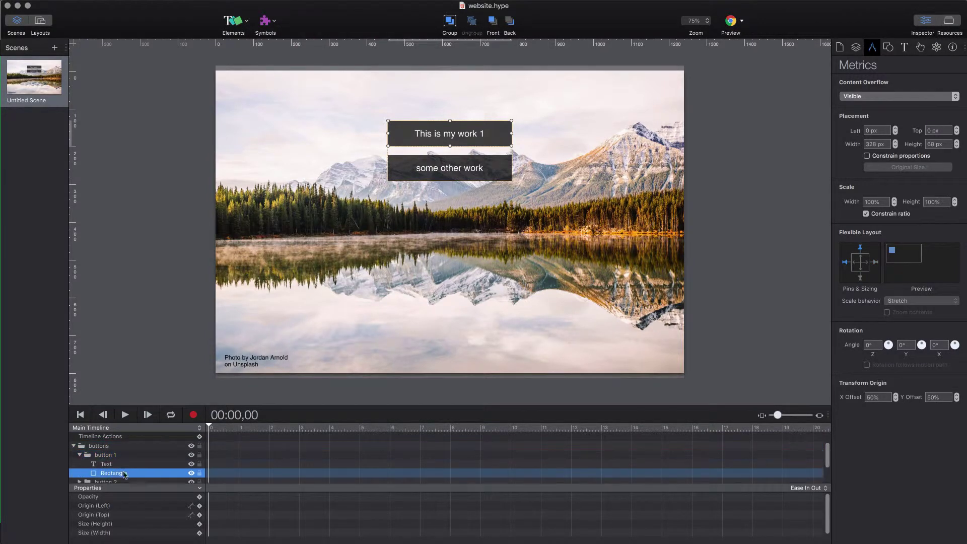
click(112, 464)
click(111, 455)
click(80, 455)
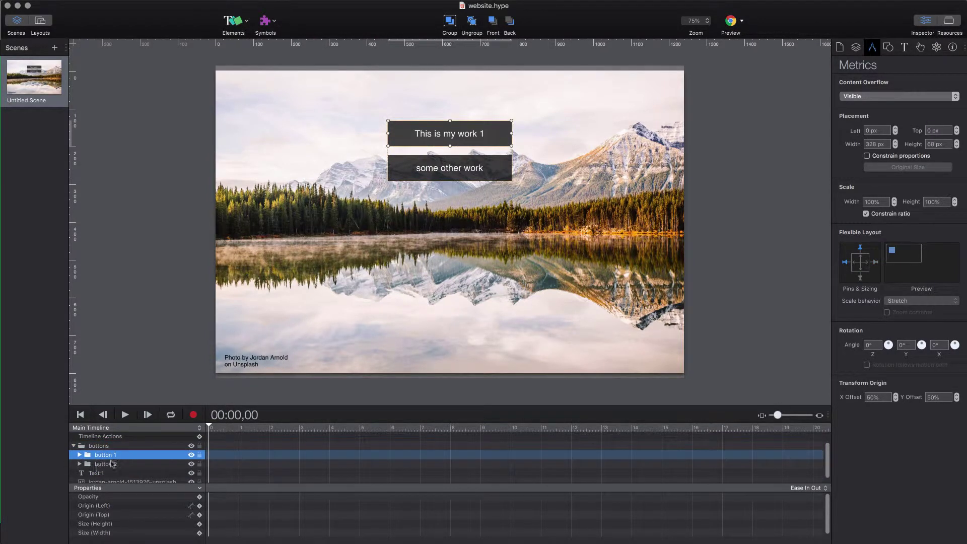
click(920, 48)
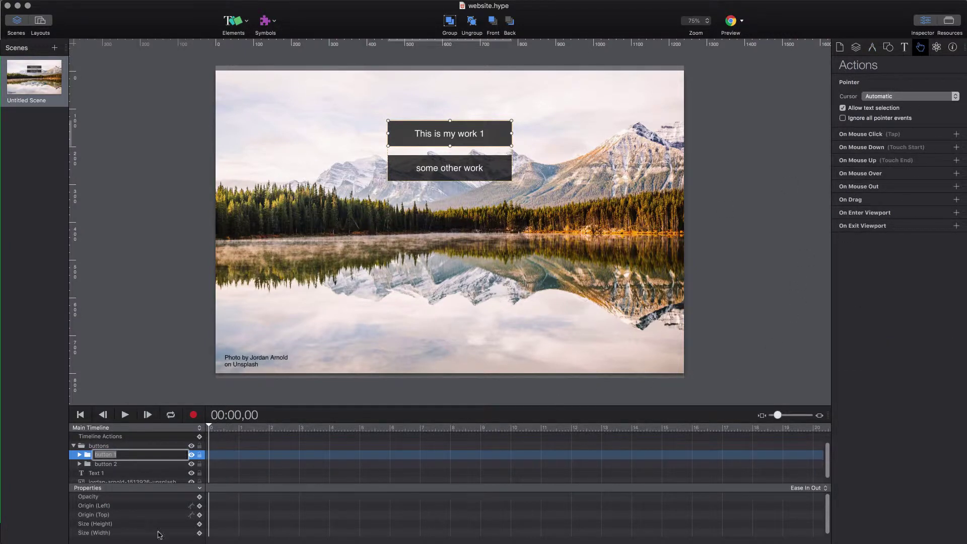
click(74, 446)
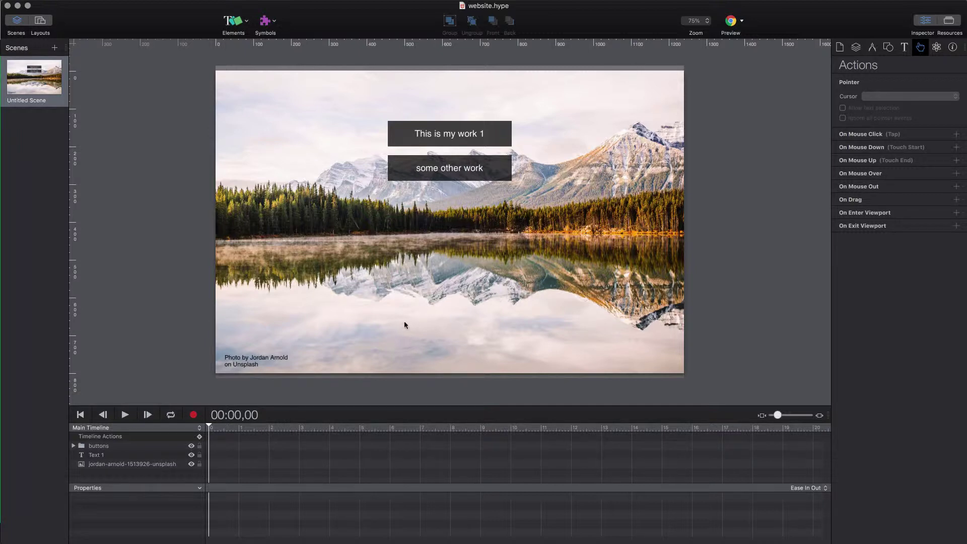
Group all the scene's elements and fit the group's upper and lower edges to the scene, 800 px high.
drag(84, 476, 106, 434)
click(450, 21)
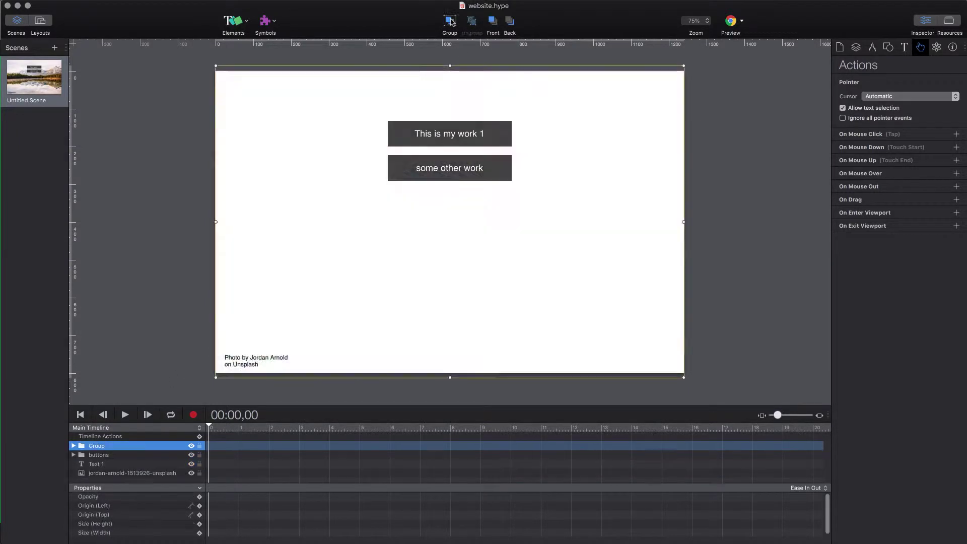
drag(450, 64, 450, 70)
drag(448, 377, 450, 373)
Pin the new group to all four scene edges and make its width and height flexible.
click(871, 46)
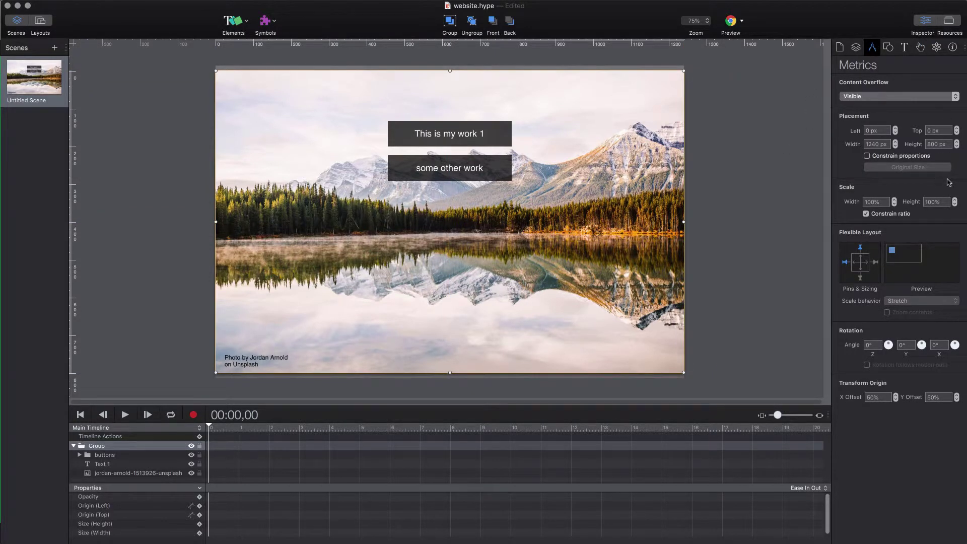
click(875, 262)
click(860, 277)
click(860, 269)
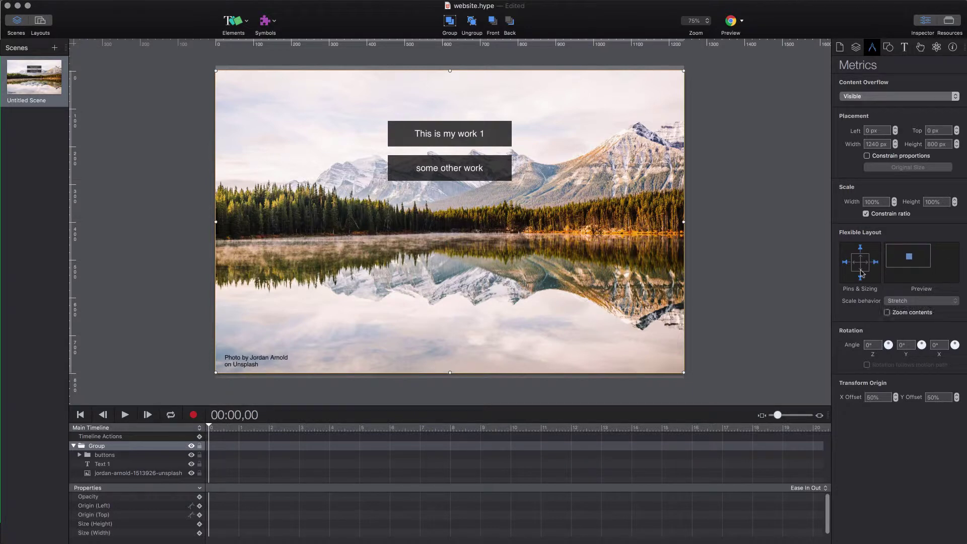
click(865, 262)
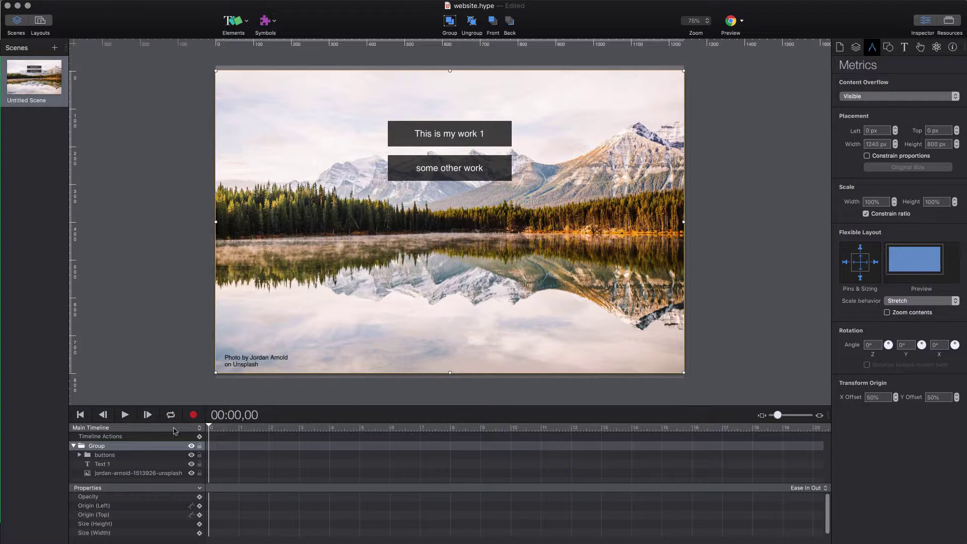
Rename the group as "main wrapper", collapse it and deselect it.
double_click(112, 445)
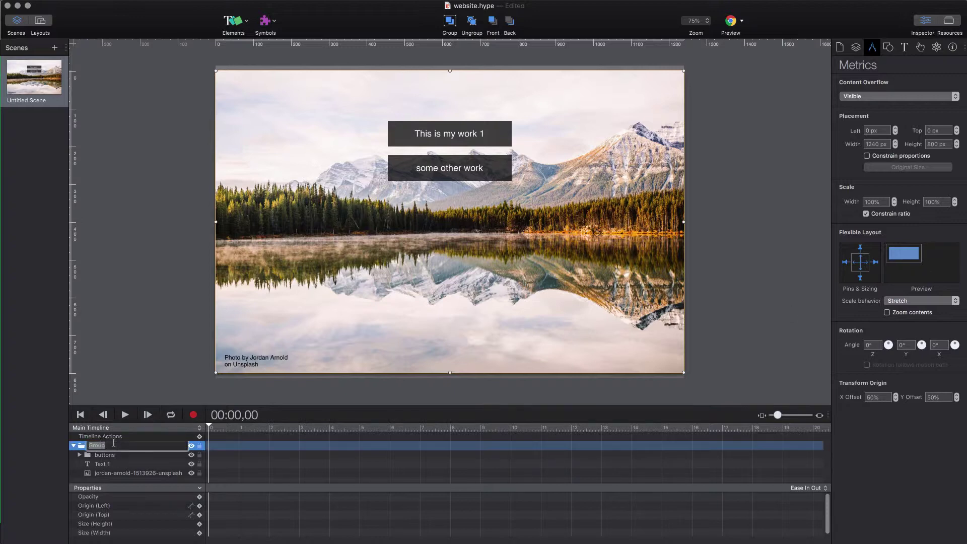
text(main wrapper)
key(Return)
click(73, 445)
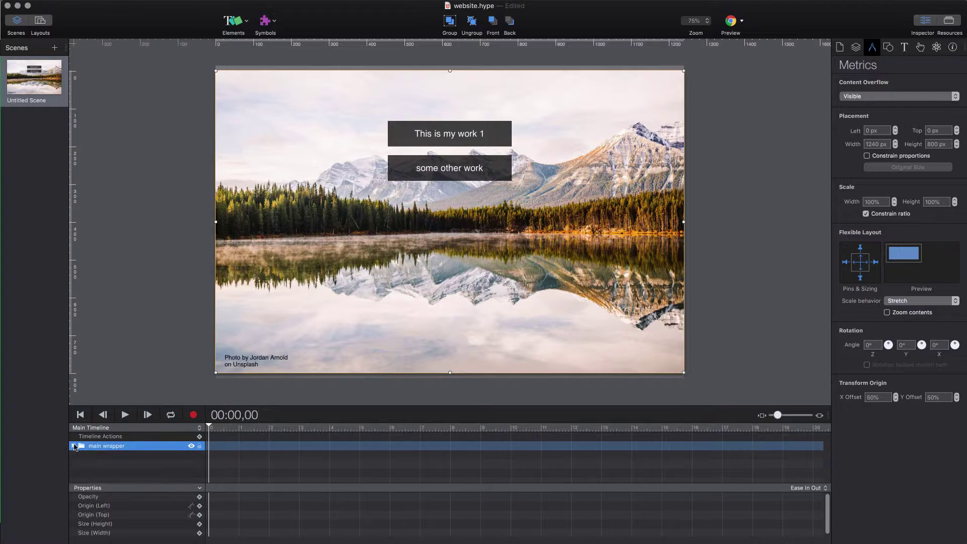
click(100, 472)
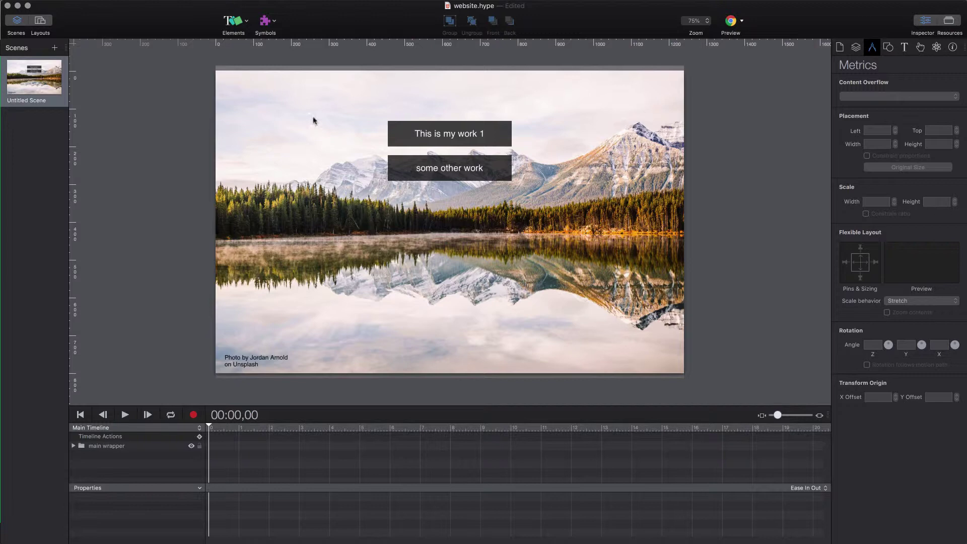
Add a rectangle to the scene and set its border width to 0 px.
click(236, 21)
click(253, 106)
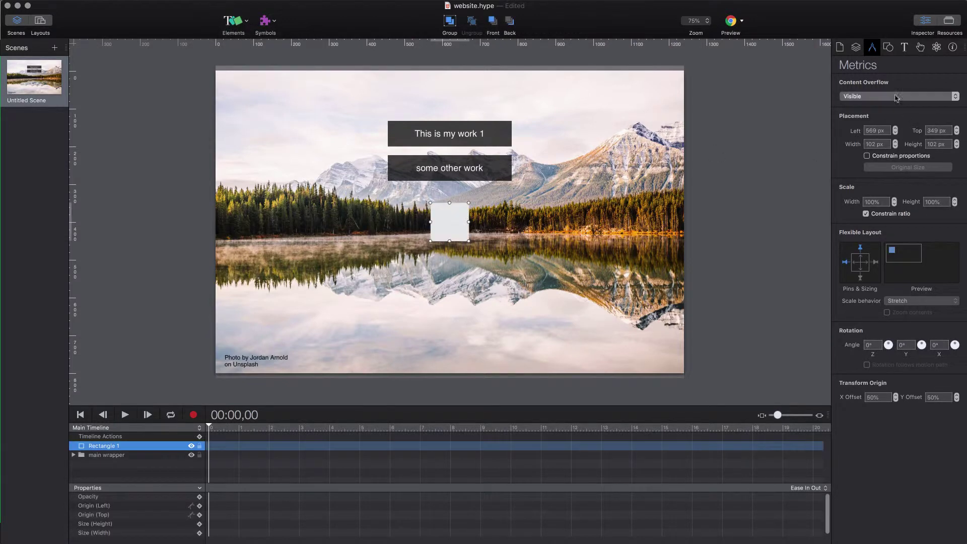
click(888, 47)
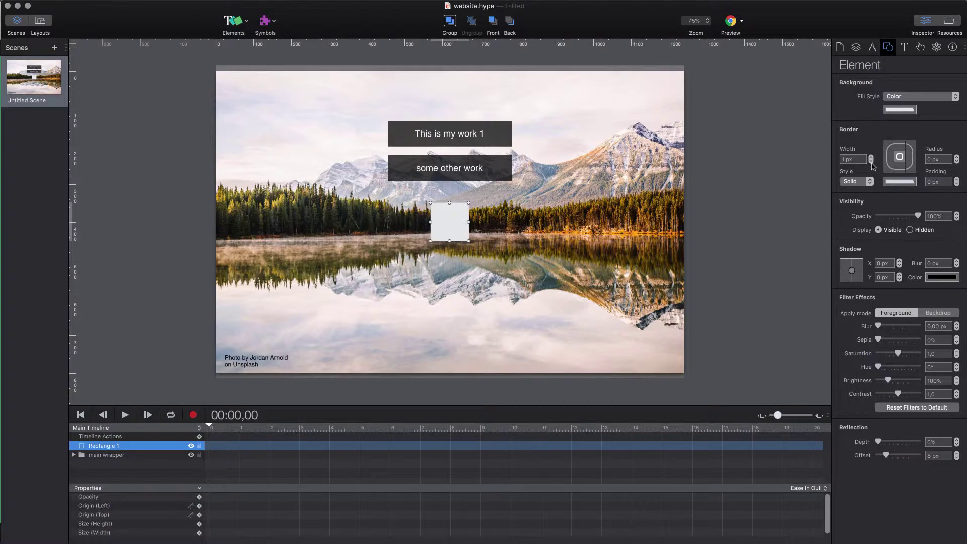
click(873, 167)
click(870, 162)
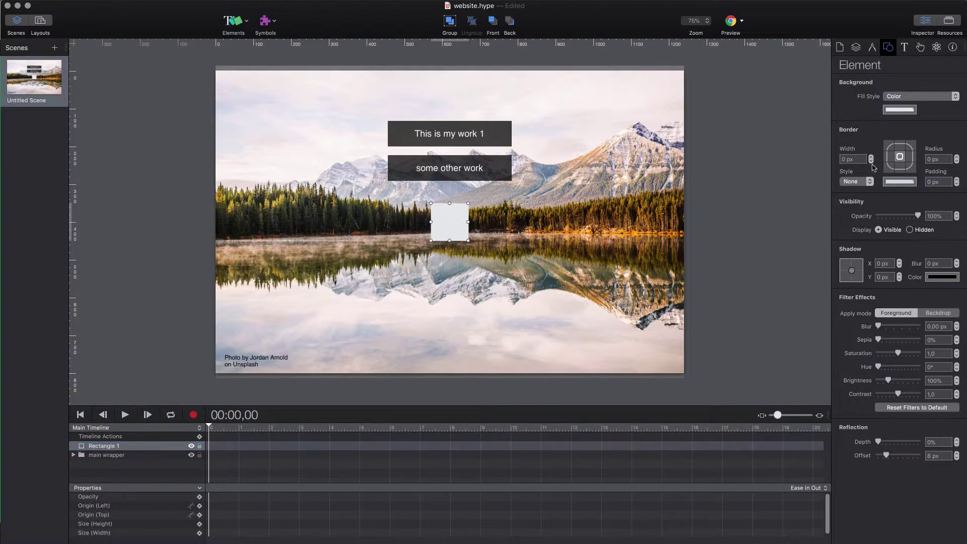
Fill the rectangle with white and enlarge it to cover the whole scene, 1240 by 800 px.
click(902, 110)
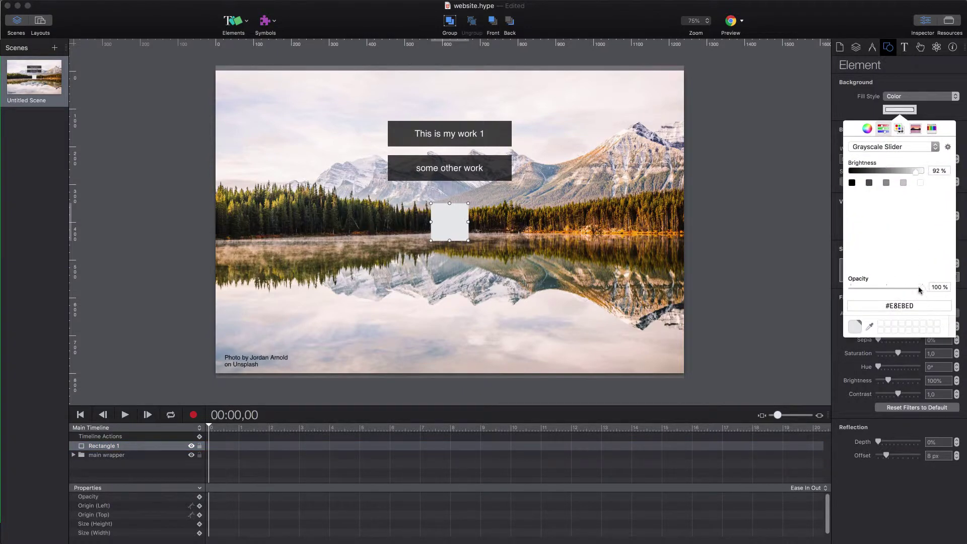
drag(916, 167, 922, 170)
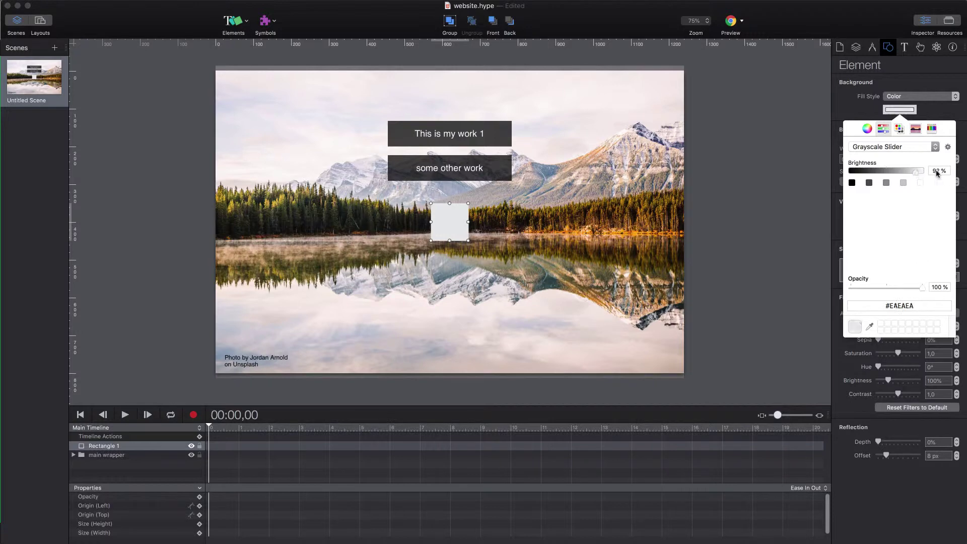
click(936, 74)
drag(449, 222, 690, 374)
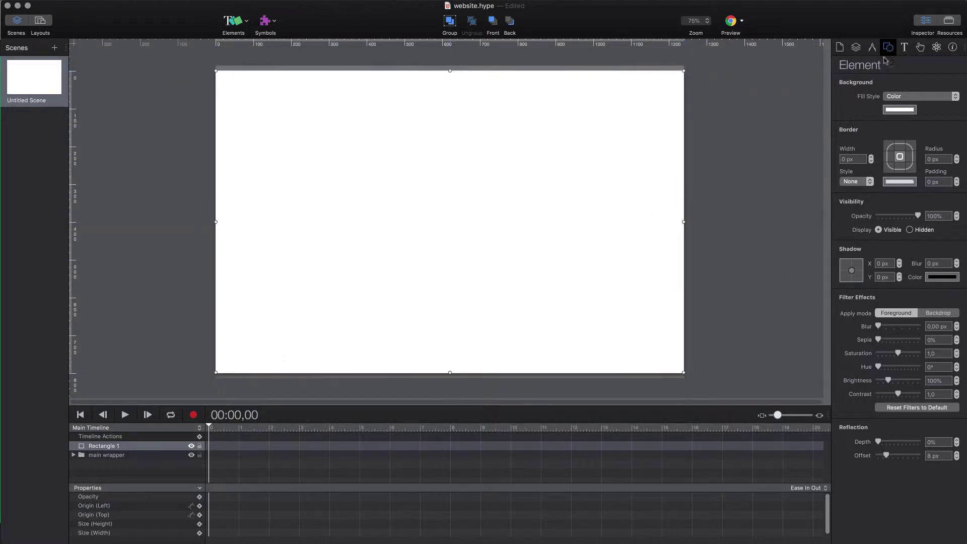
Pin the full-scene rectangle to all four edges with flexible sizing and set its opacity to 50%.
click(871, 46)
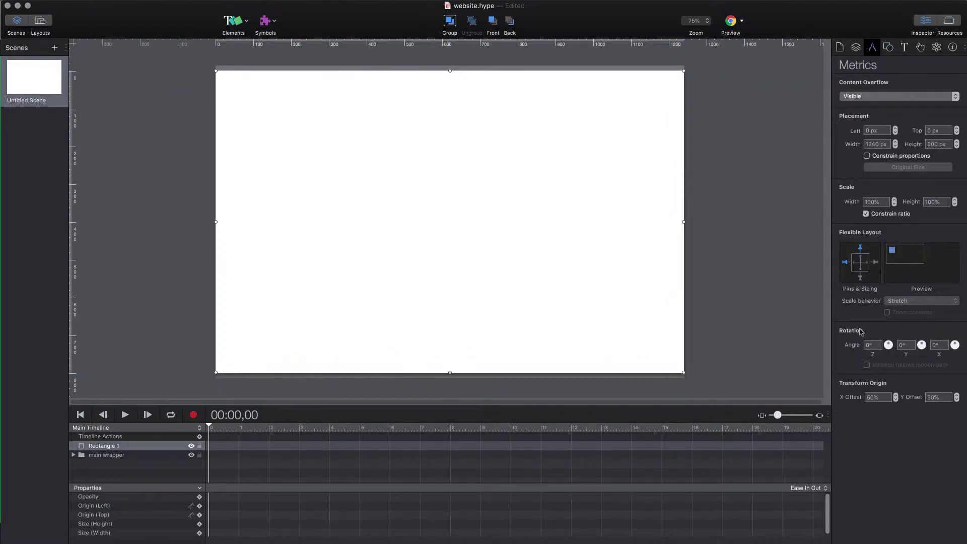
click(875, 263)
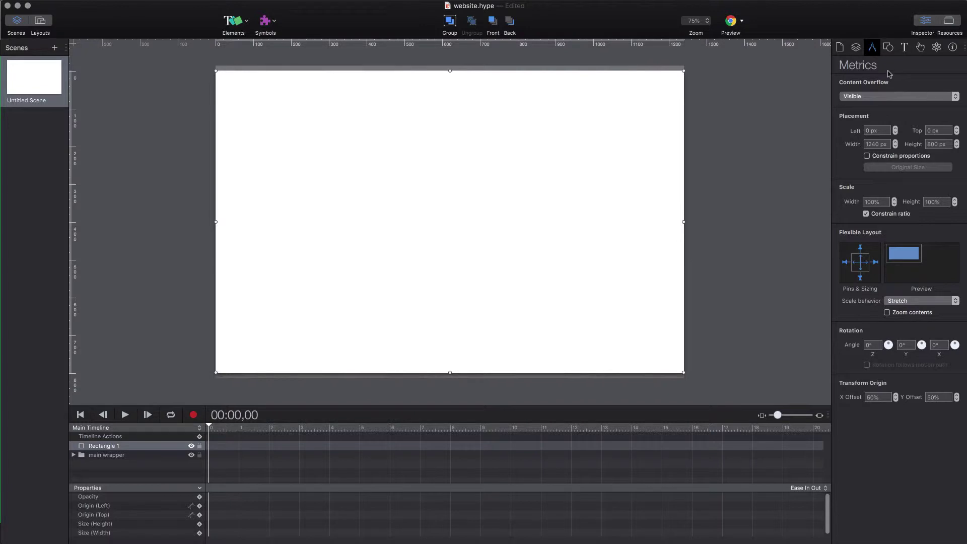
click(889, 47)
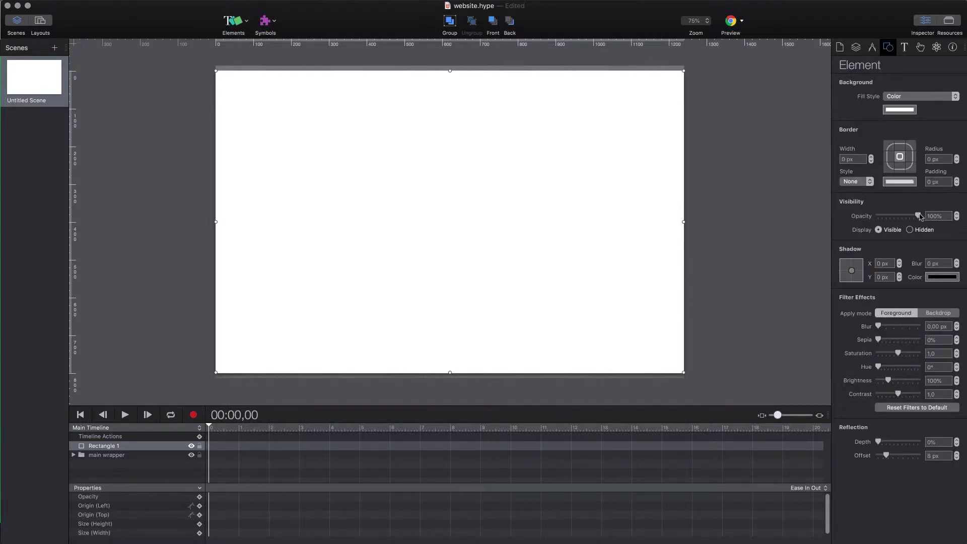
drag(920, 216, 899, 222)
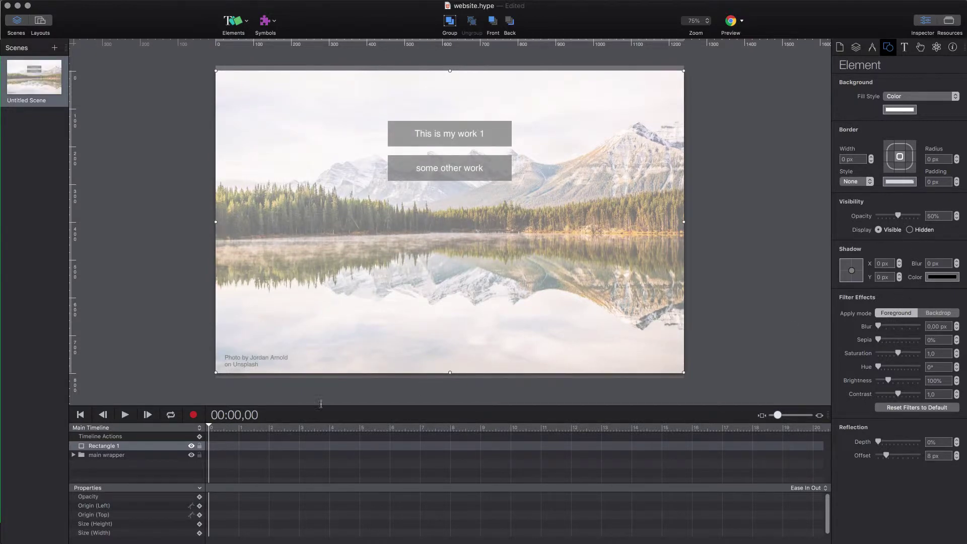
Rename the semi-transparent rectangle as "cover" and deselect it.
double_click(102, 446)
text(cover)
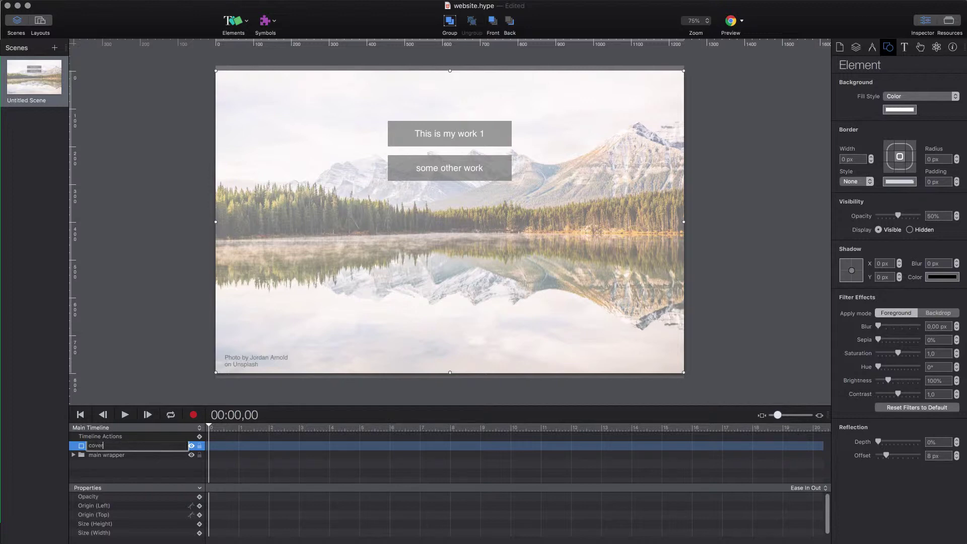
key(Return)
click(113, 469)
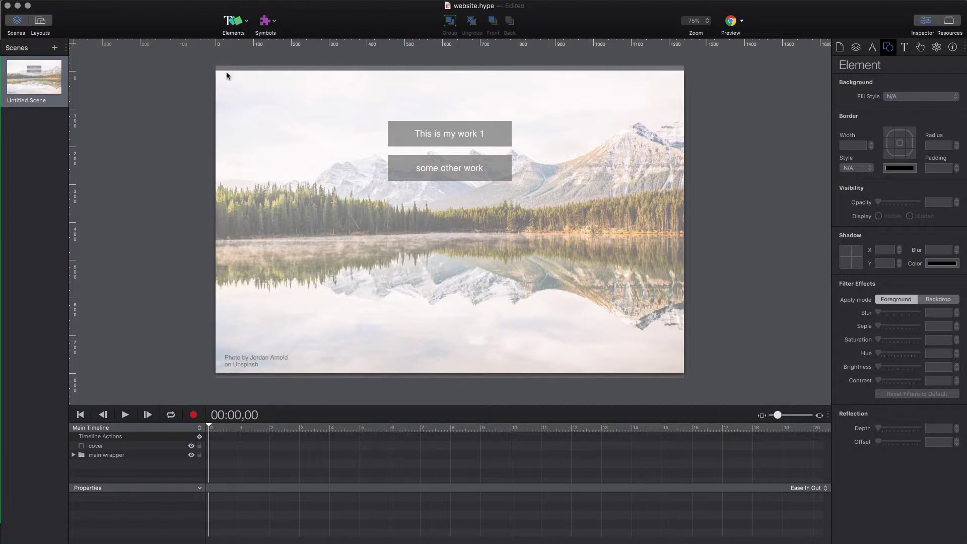
Add a second rectangle with a border width of 0 px and a white #FFFFFF fill.
click(240, 28)
click(254, 104)
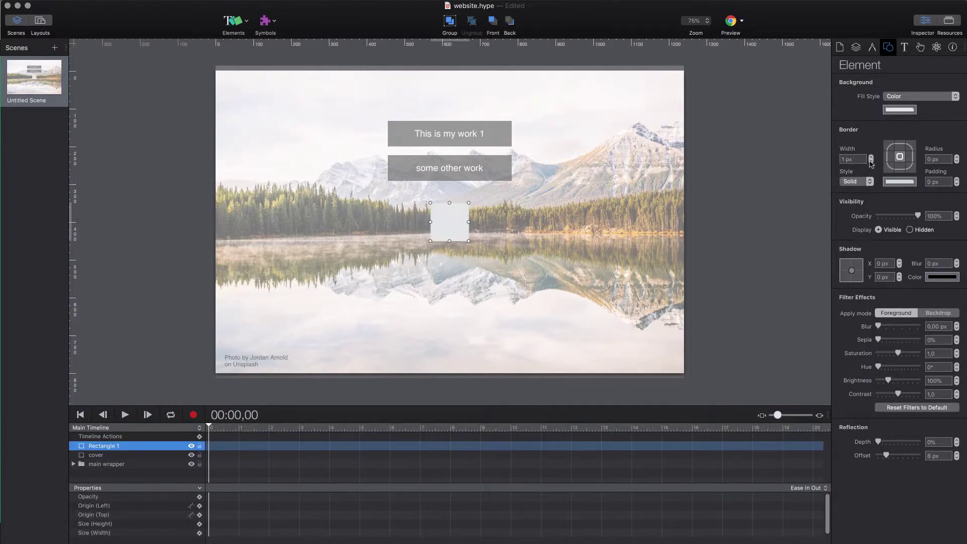
click(871, 162)
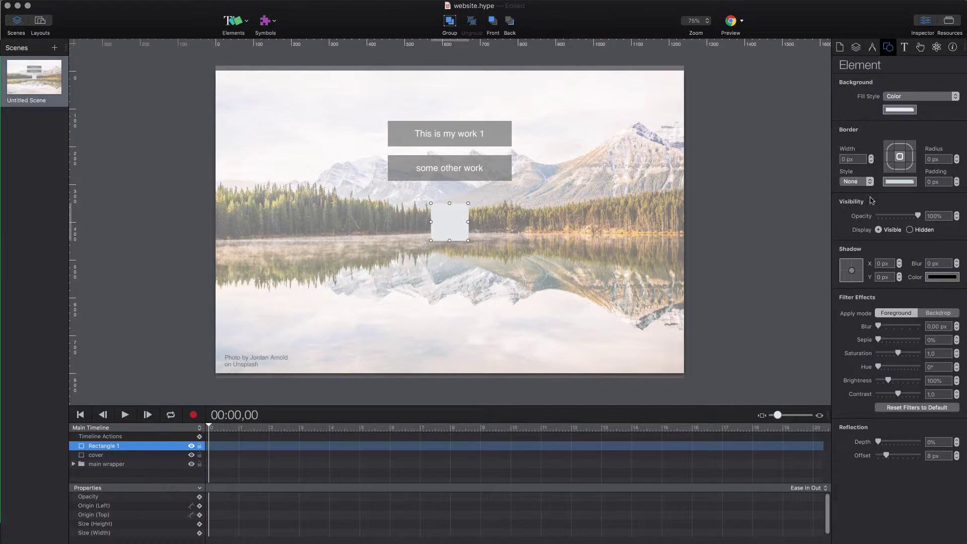
click(900, 110)
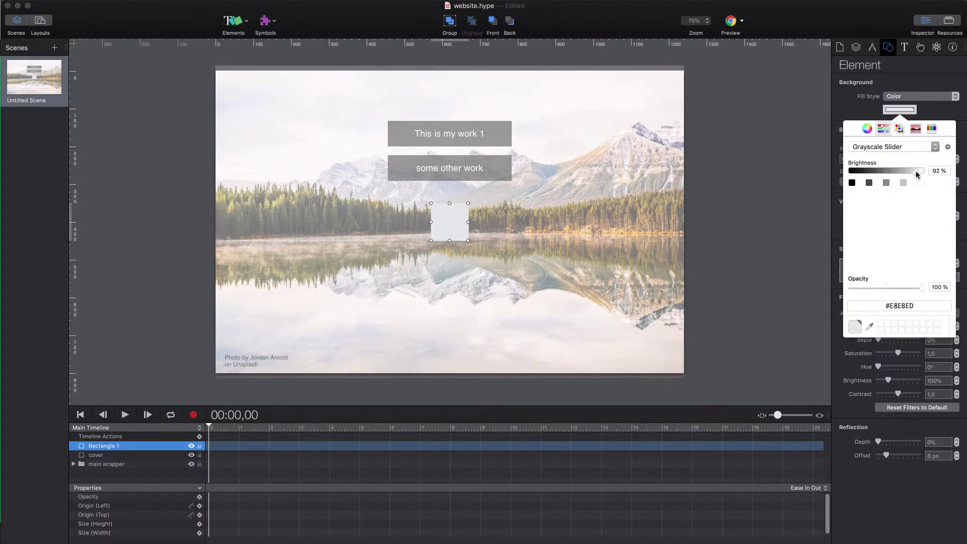
drag(916, 172, 929, 174)
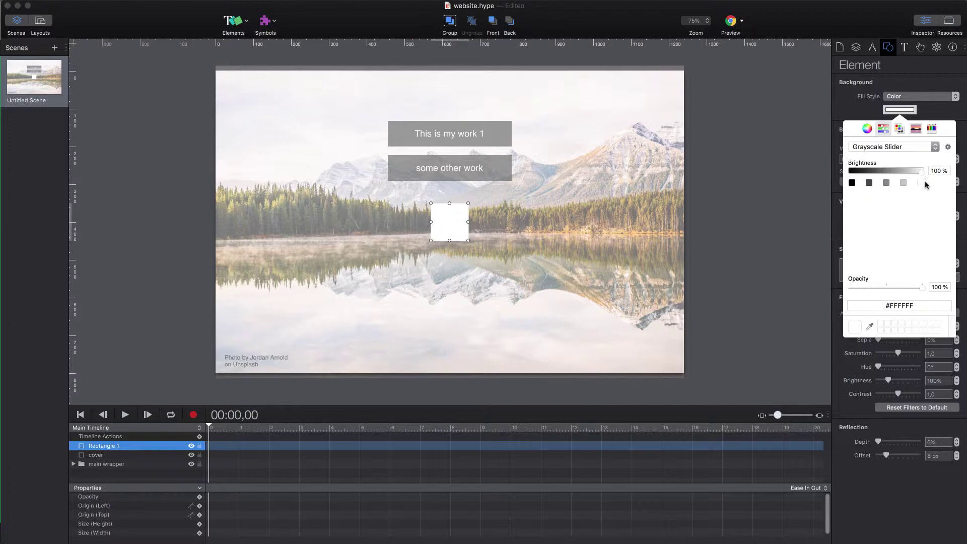
click(844, 109)
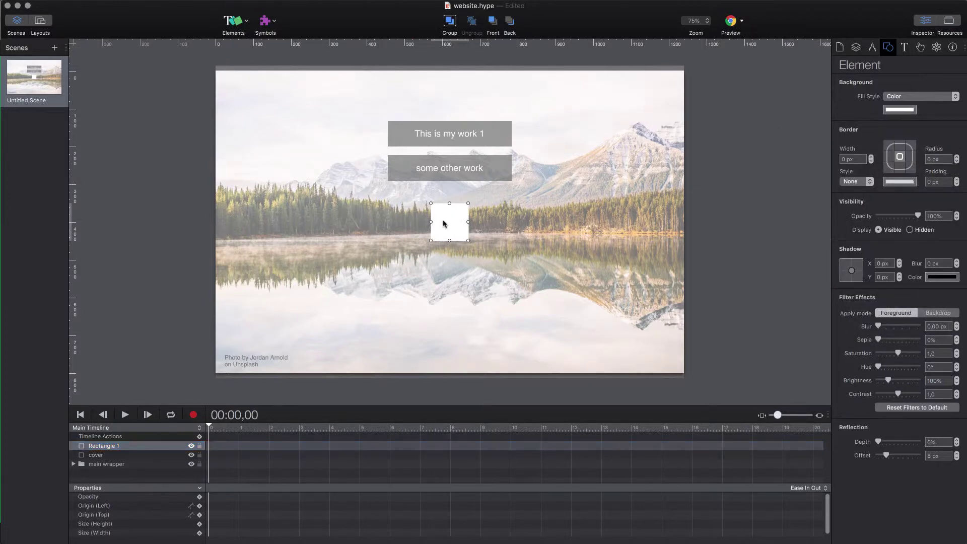
Resize the new white rectangle into a large panel inset from the scene's sides and upper edge, reaching its lower edge.
drag(443, 224, 683, 71)
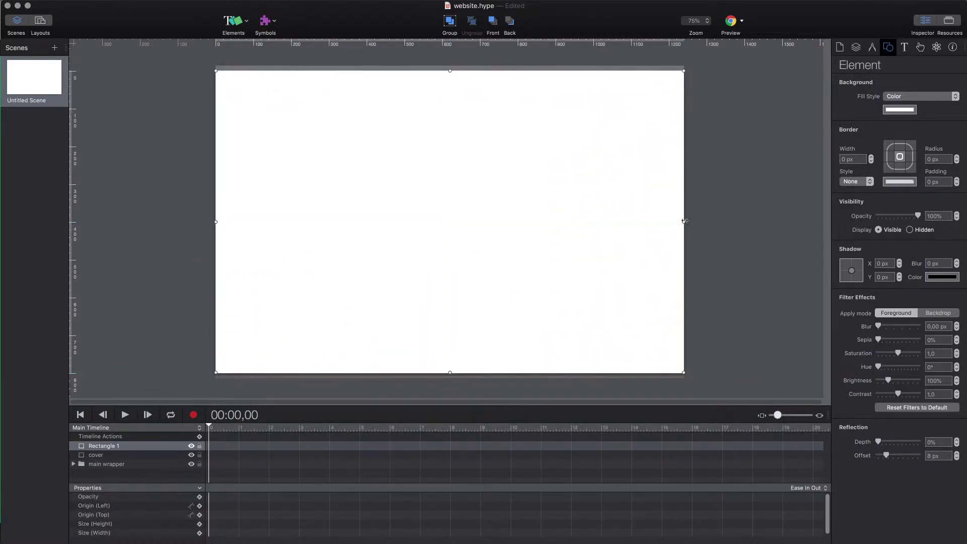
drag(684, 221, 650, 222)
drag(450, 71, 450, 99)
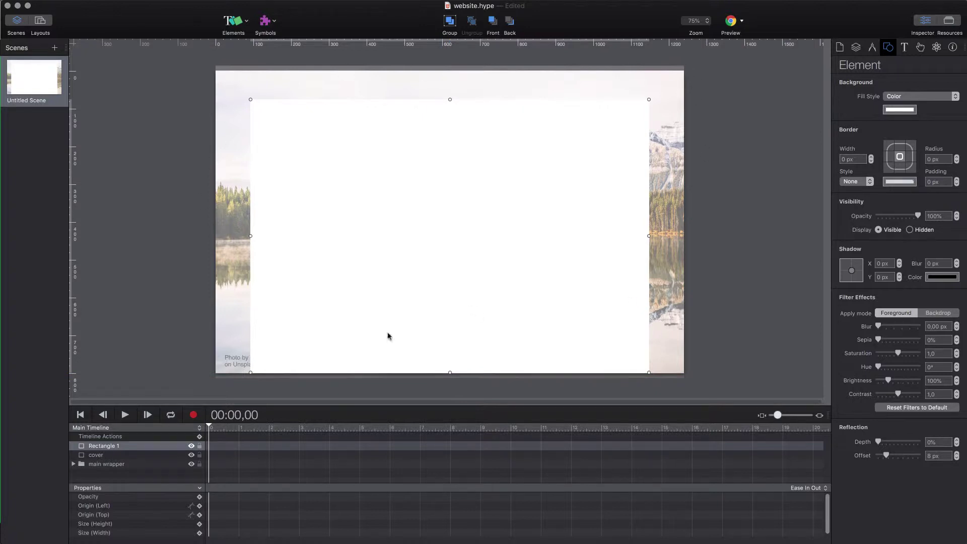
Rename the white rectangle as "work" and place the cancel icon inside its upper-left corner.
click(107, 448)
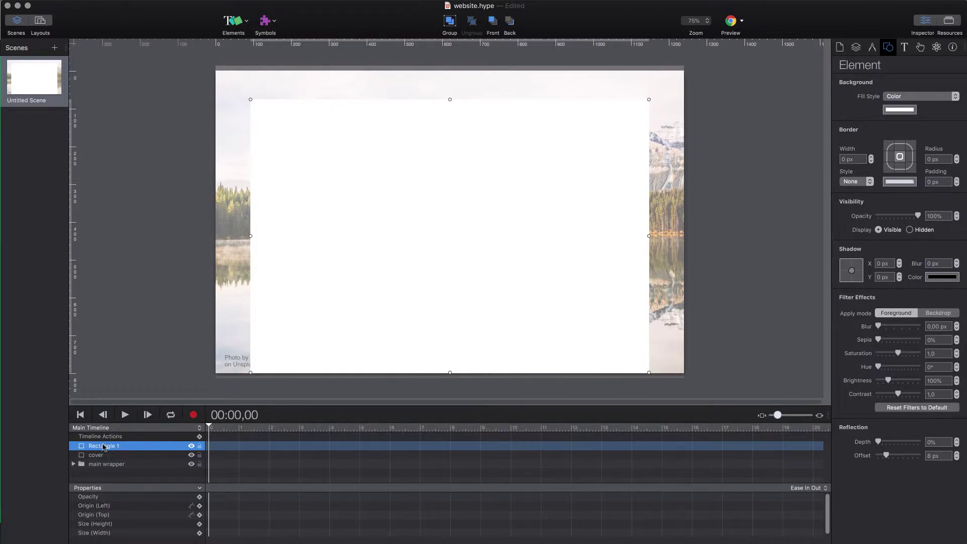
double_click(104, 446)
text(work)
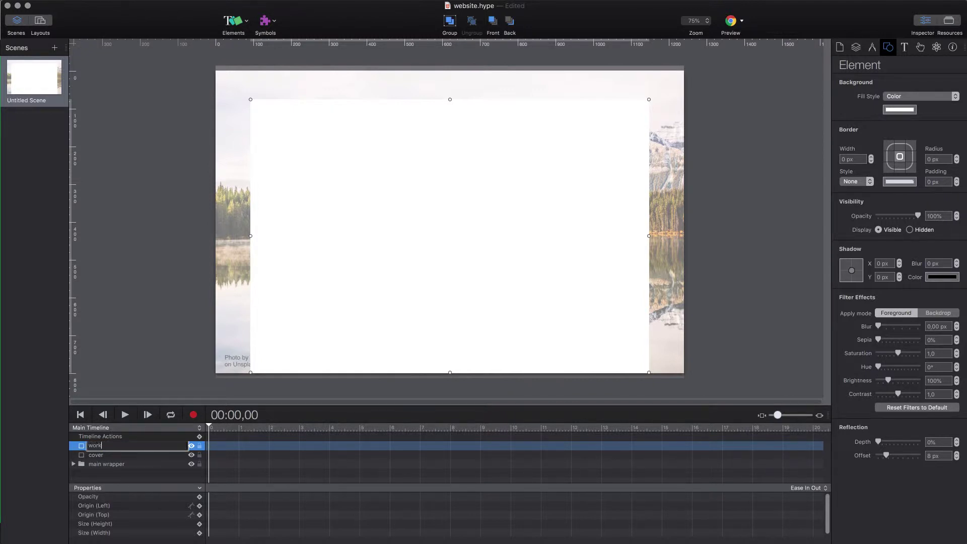
key(Return)
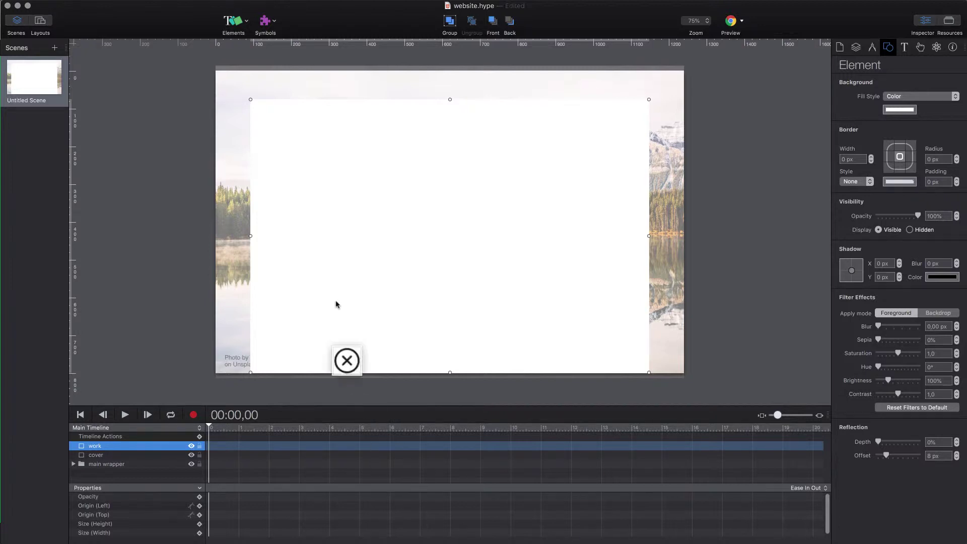
drag(345, 360, 268, 115)
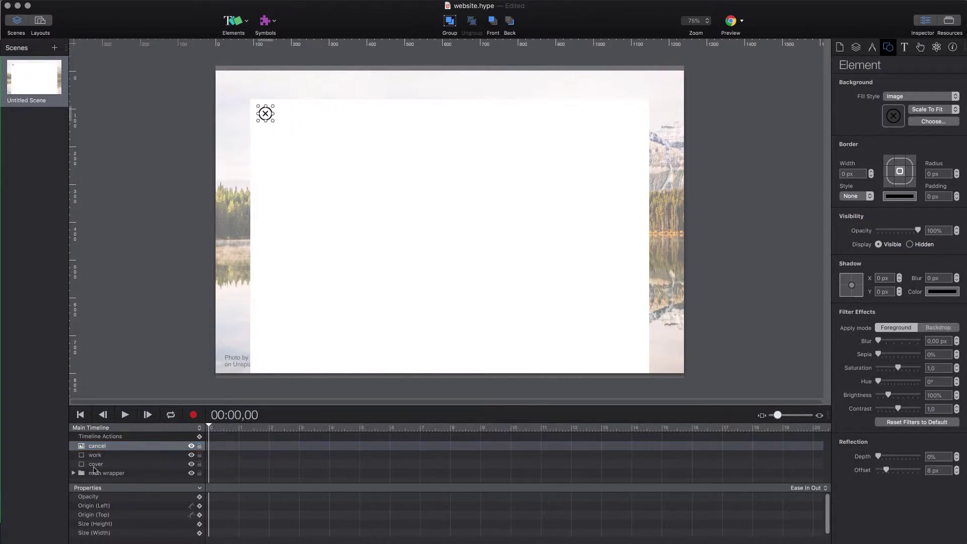
Pin the "work" rectangle to all four edges with flexible width and height, matching the layout settings of "cover".
click(99, 465)
click(871, 48)
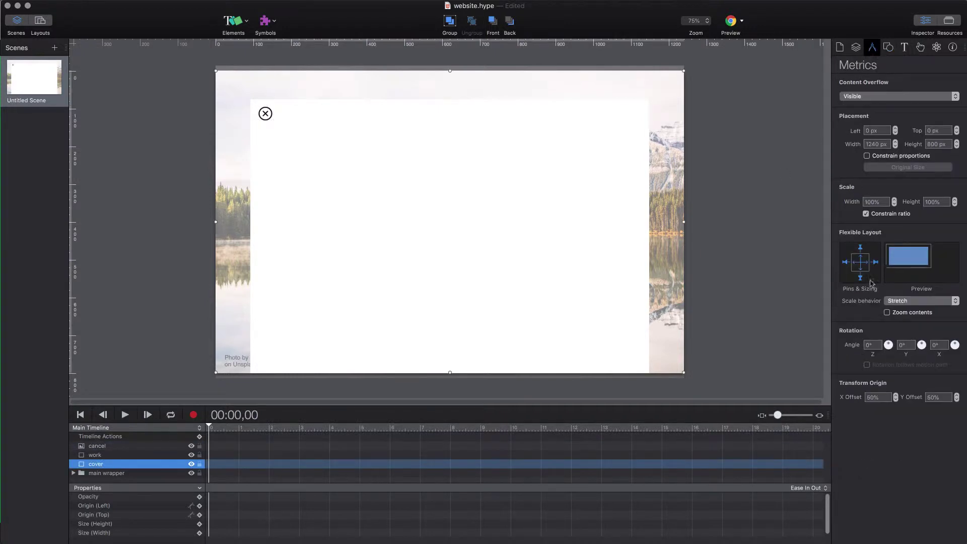
click(105, 456)
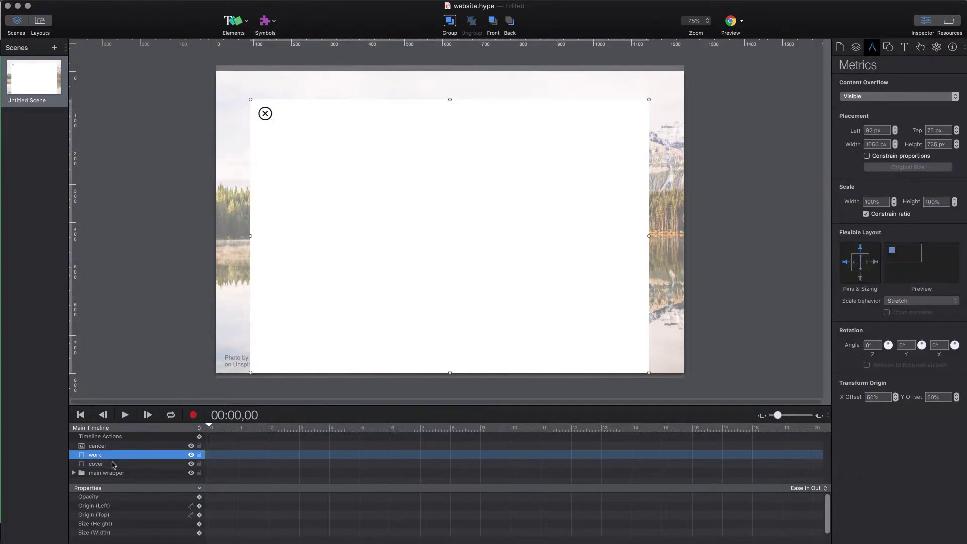
click(860, 277)
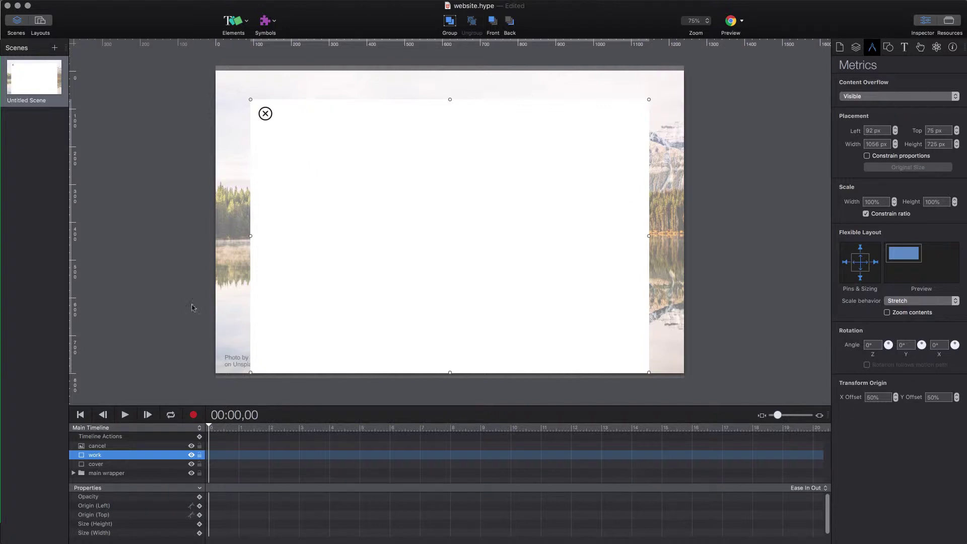
click(107, 447)
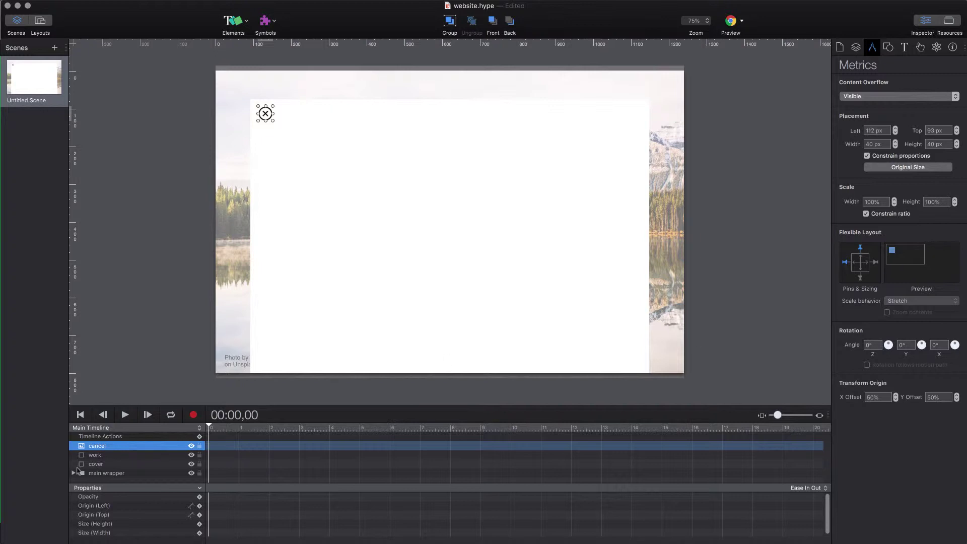
click(95, 456)
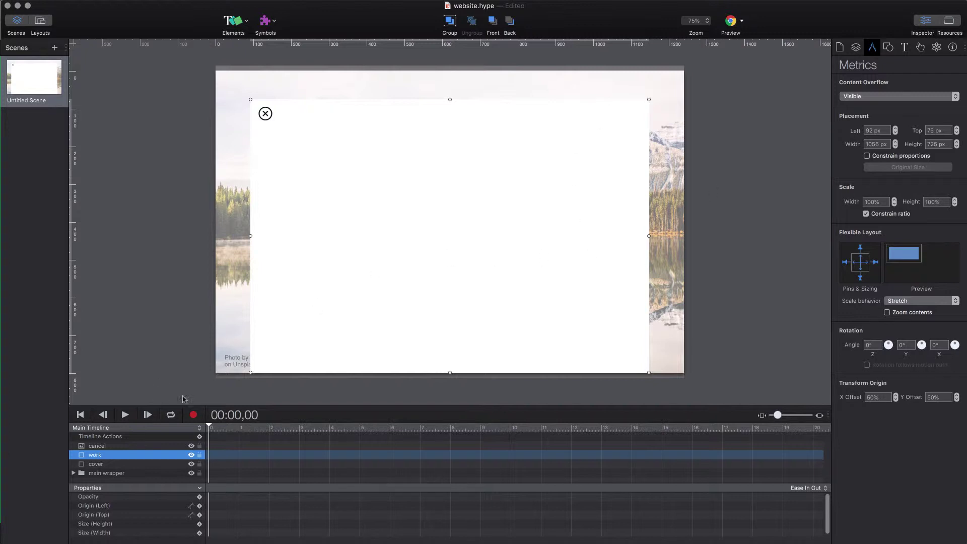
Group the cancel, work and cover elements, and pin the group to all four edges with flexible sizing.
drag(308, 418, 308, 403)
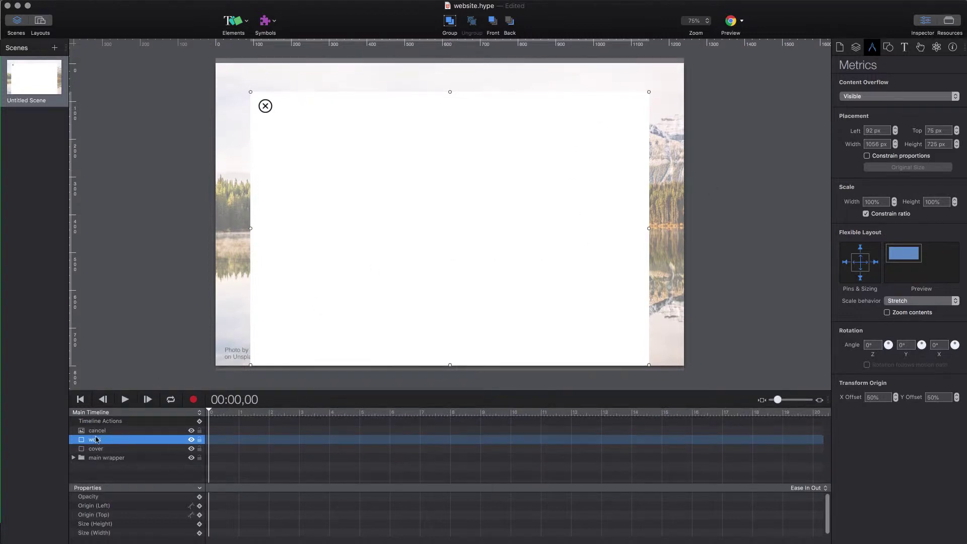
click(97, 431)
shift+click(99, 447)
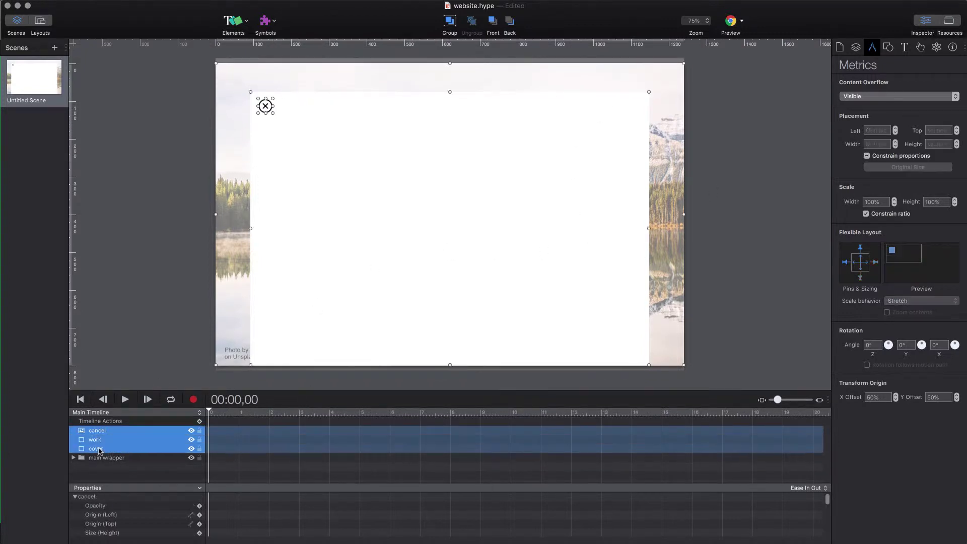
click(450, 22)
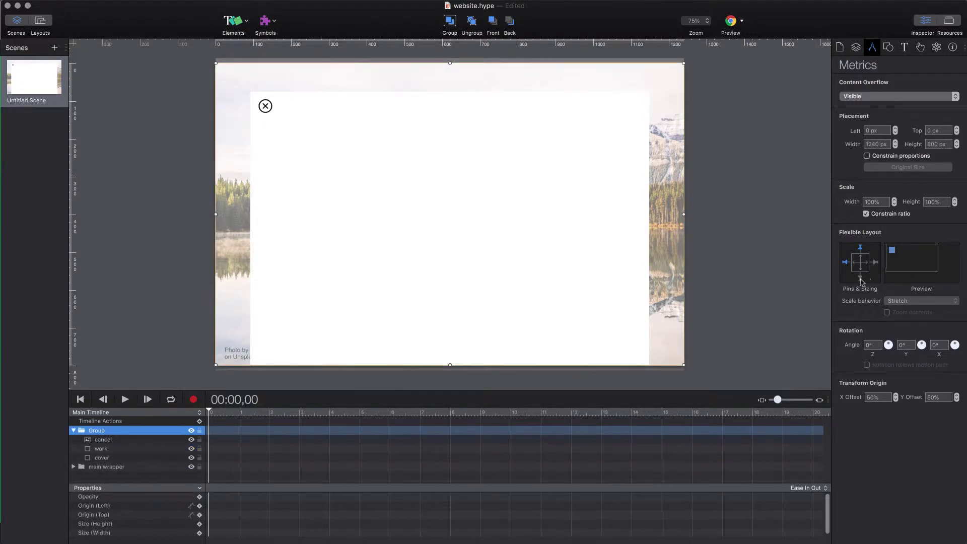
click(872, 269)
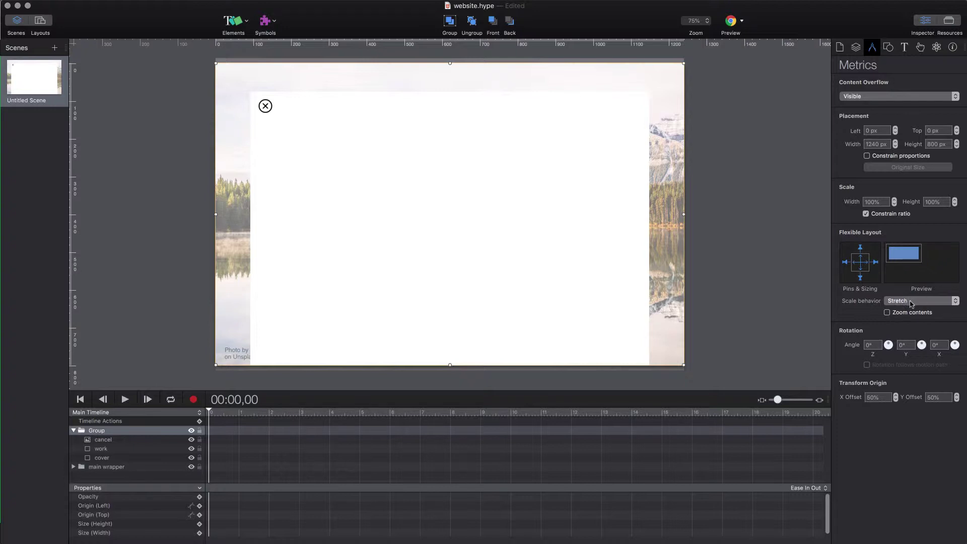
Rename the overlay group as "popup" and set its display to Hidden.
double_click(98, 431)
text(pop)
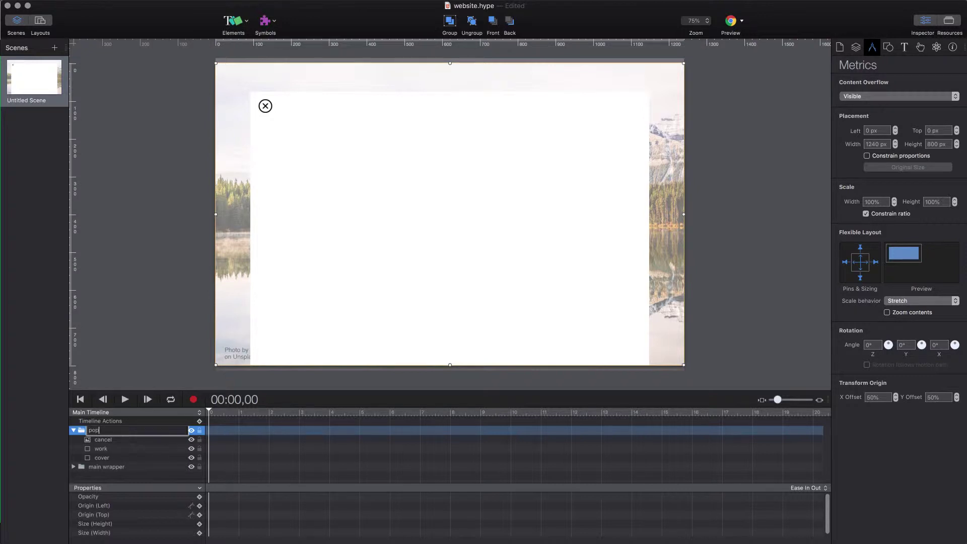
key(Return)
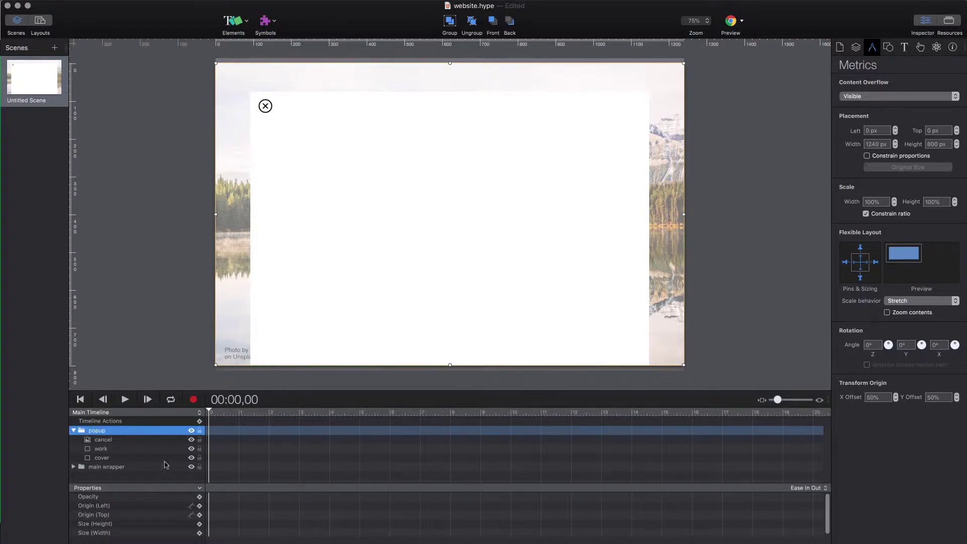
click(887, 47)
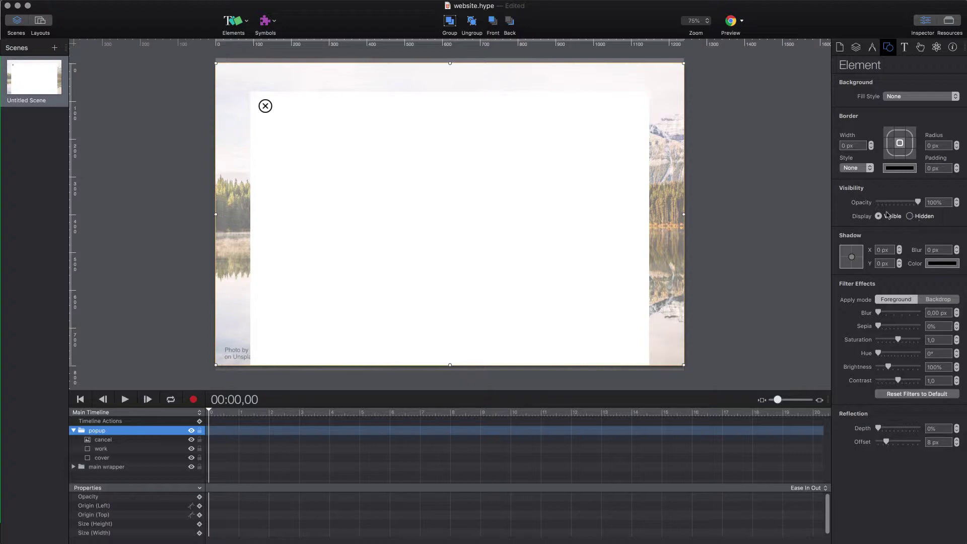
click(909, 216)
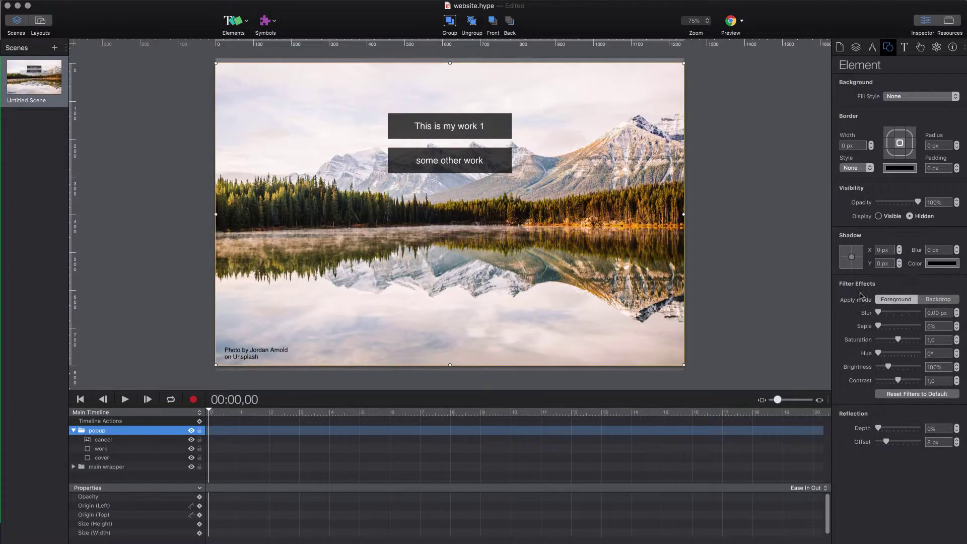
click(73, 431)
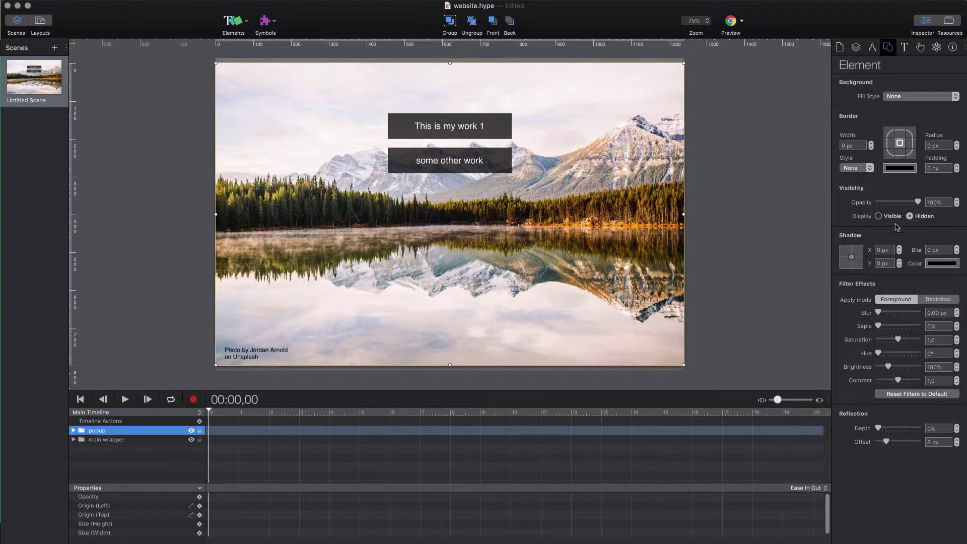
Create a timeline named "popup" and record the popup group's display as Visible at 00:00,01.
click(94, 413)
click(101, 426)
text(popup)
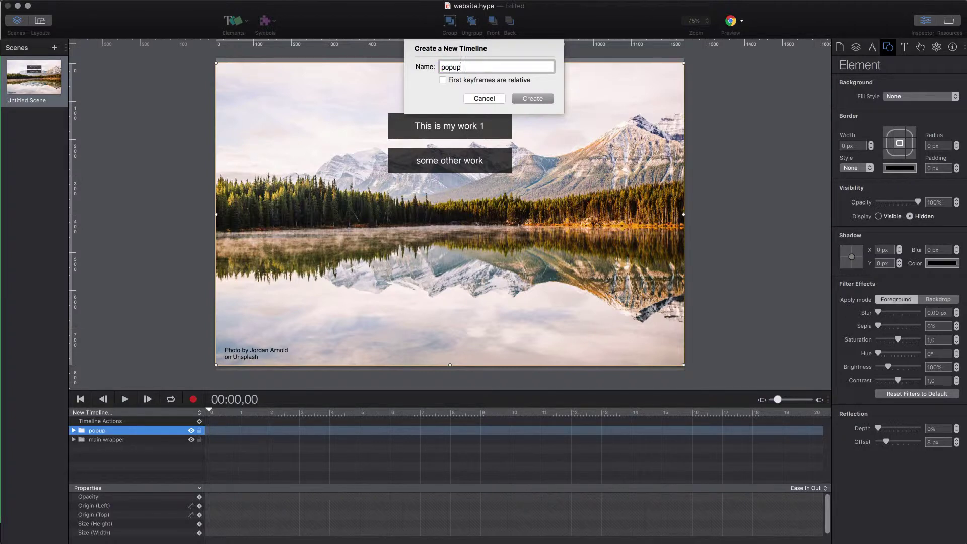
key(Return)
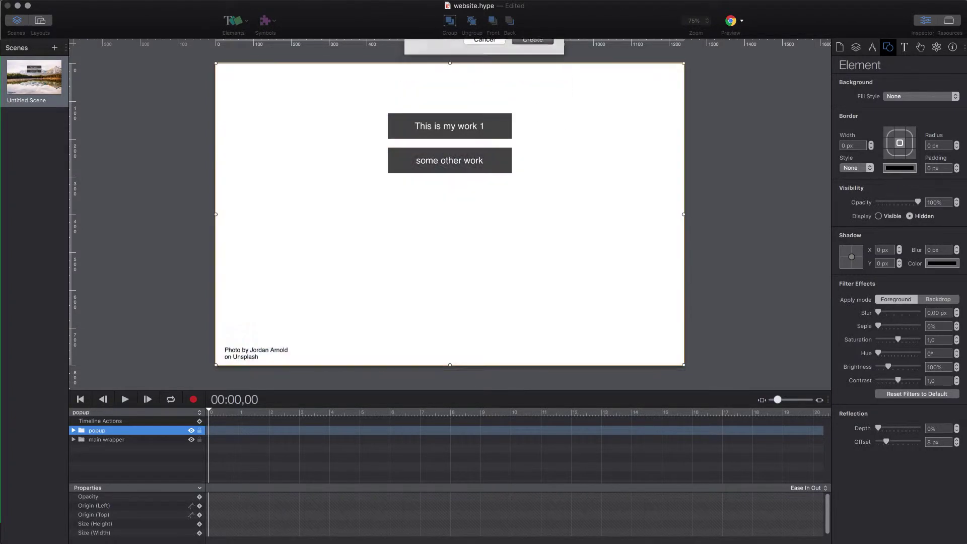
click(193, 399)
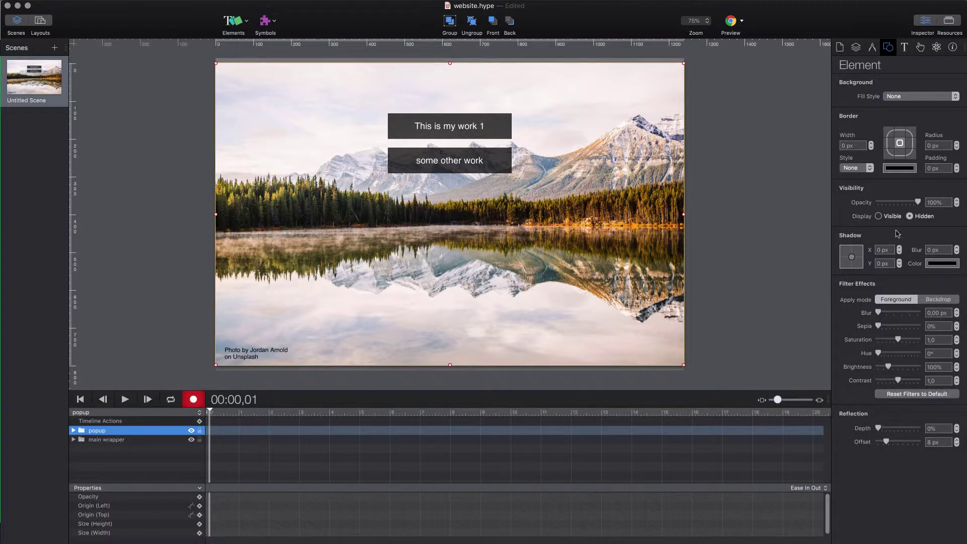
click(878, 216)
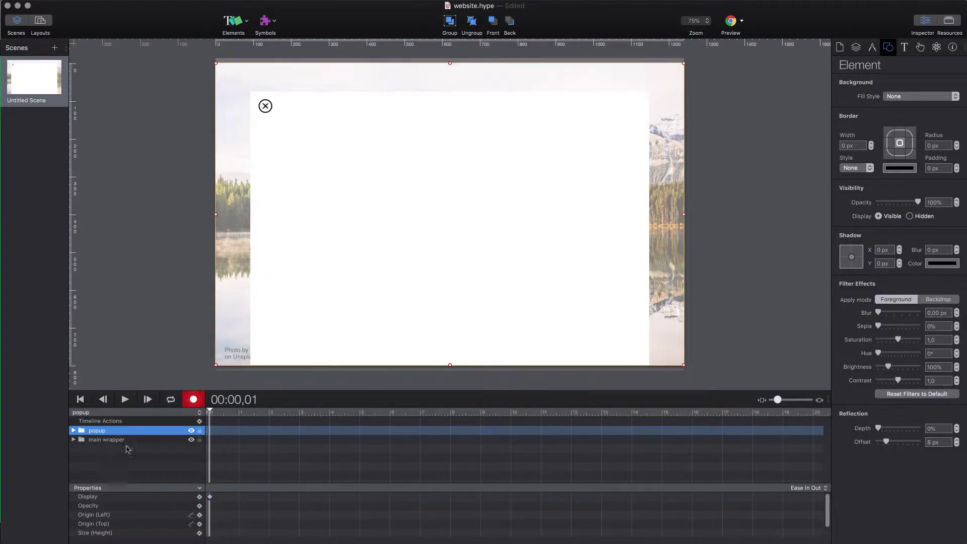
Record a 10 px blur on the main wrapper group at 00:00,01, stop recording and return the playhead to the start.
click(120, 439)
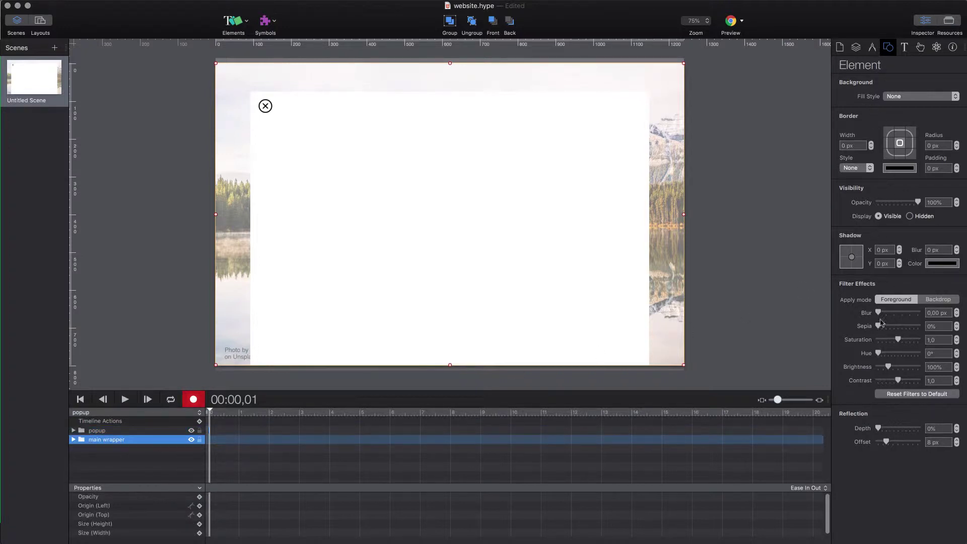
click(944, 312)
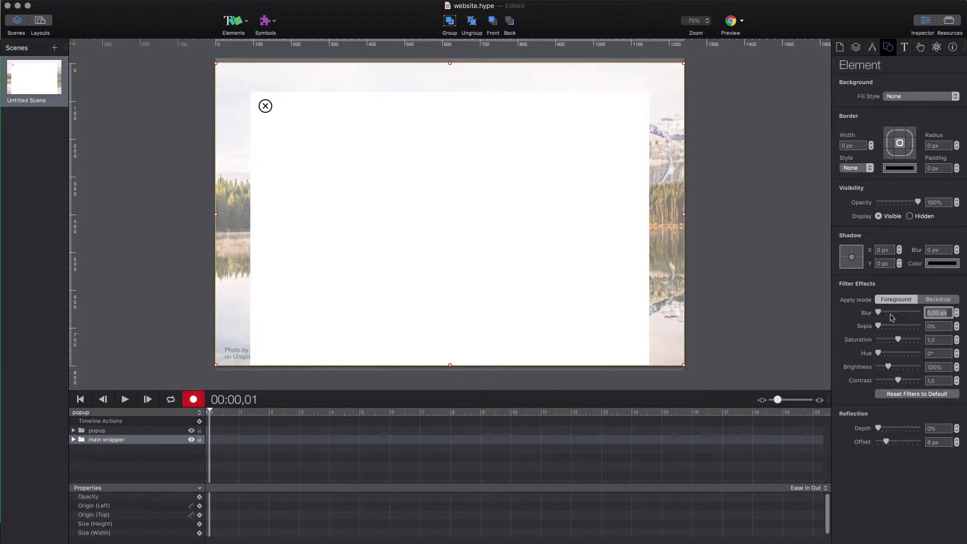
text(10)
key(Return)
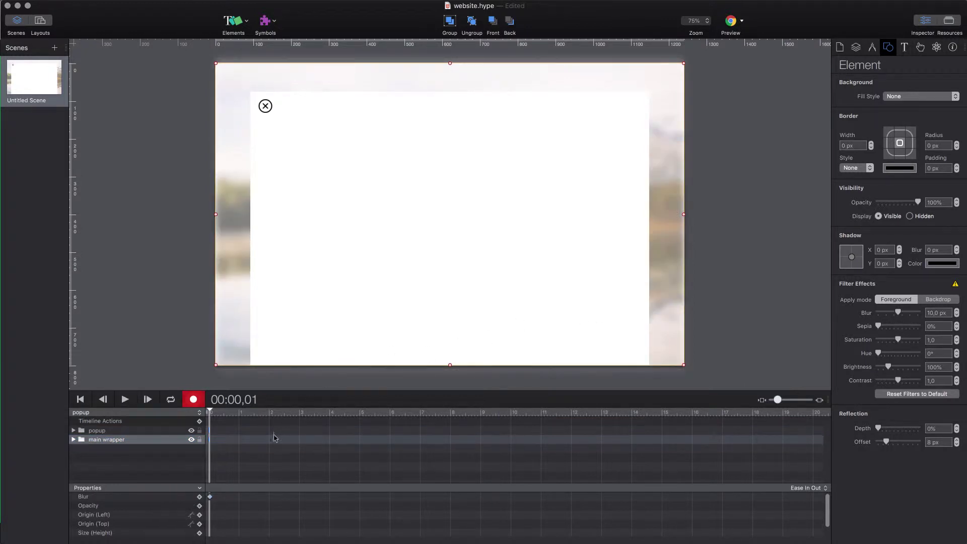
click(195, 401)
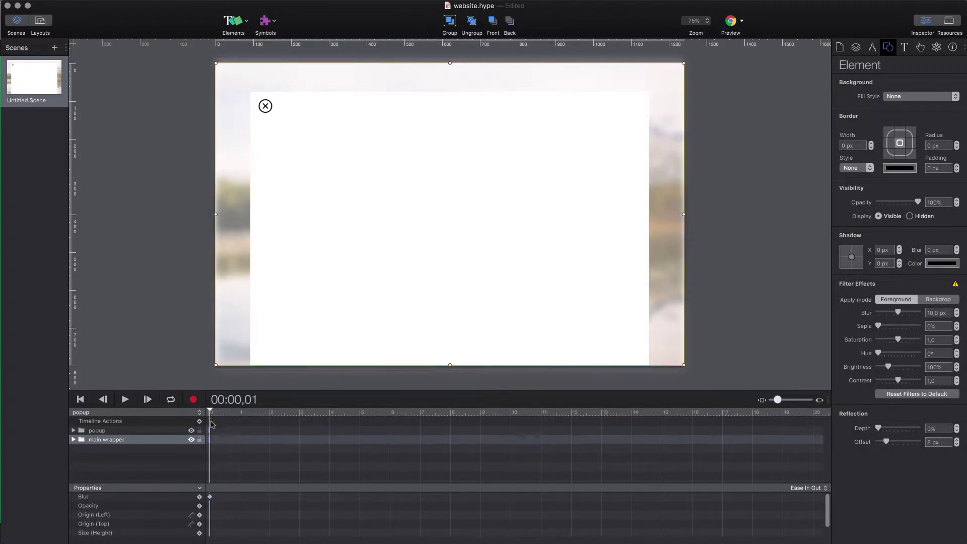
drag(776, 400, 807, 399)
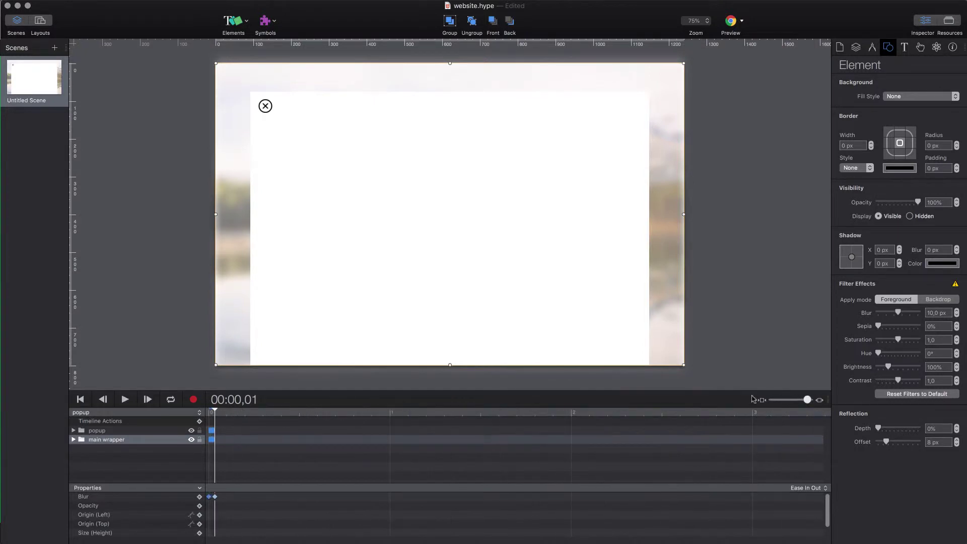
mouse_move(211, 412)
mouse_down()
mouse_move(201, 414)
mouse_move(420, 413)
mouse_move(207, 419)
mouse_up()
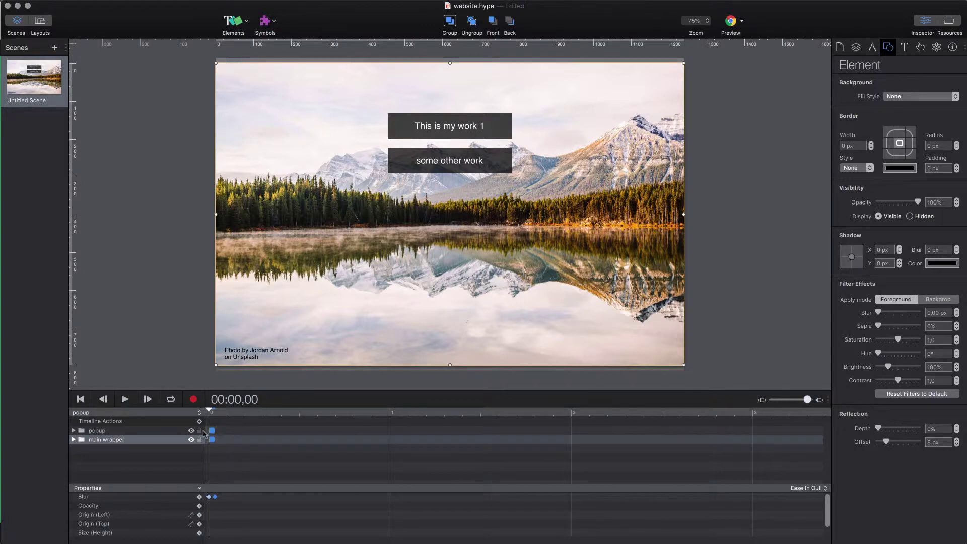
Give button 1 in the main wrapper's buttons group a Run JavaScript action on mouse click.
click(73, 430)
click(74, 431)
click(73, 439)
click(79, 448)
click(113, 457)
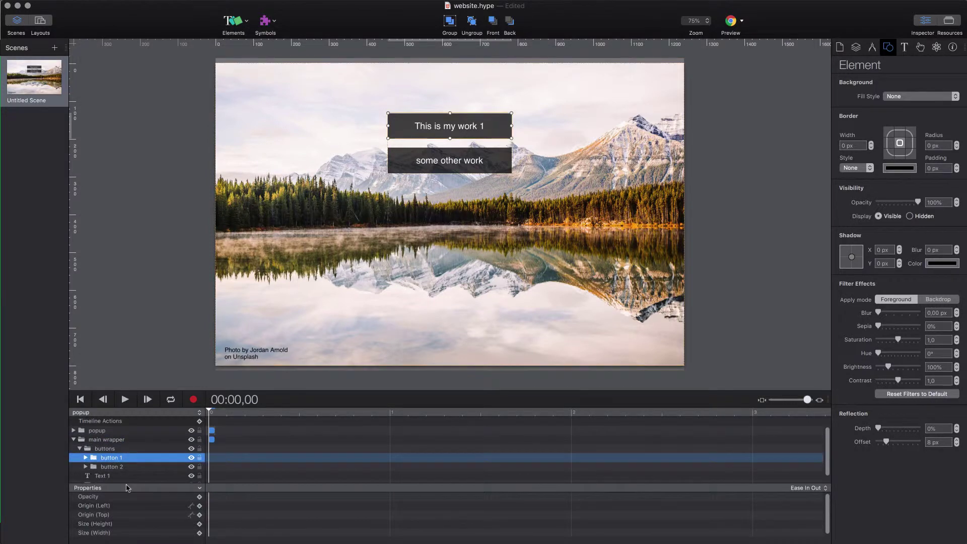
click(920, 47)
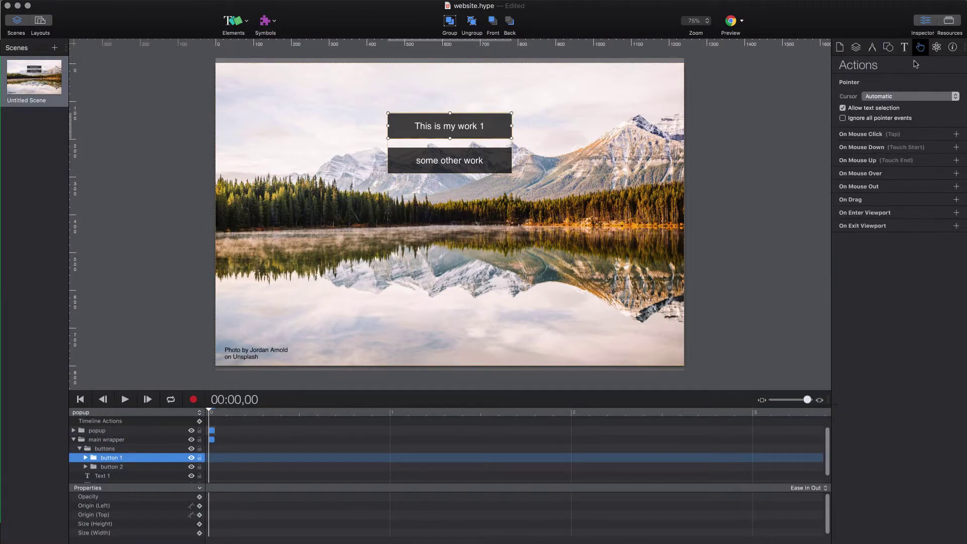
click(956, 134)
click(900, 148)
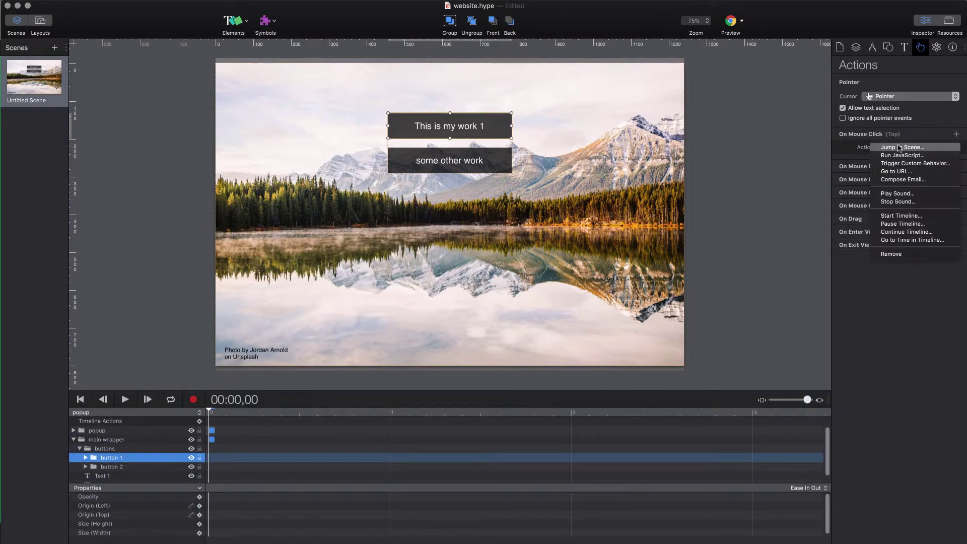
click(909, 155)
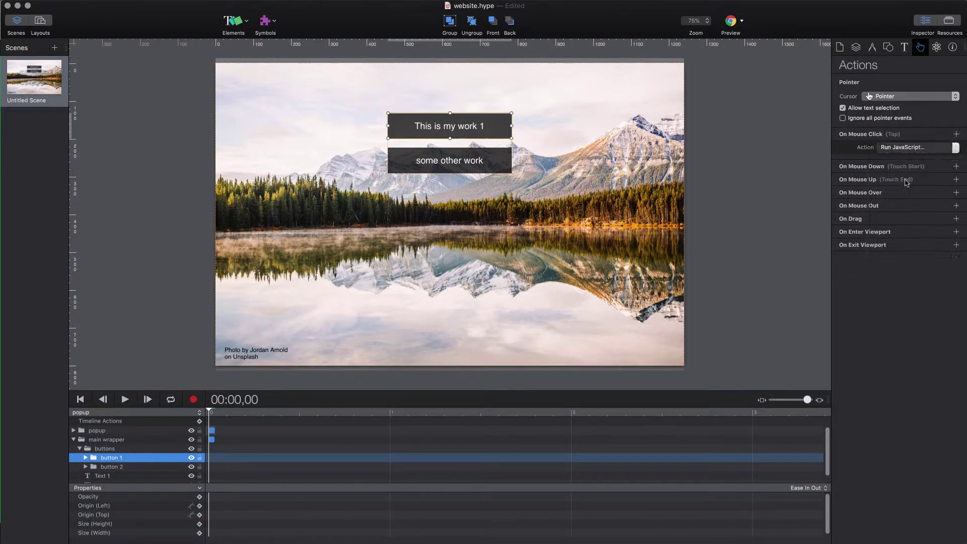
Create a new JavaScript function for button 1's click action and name it work1.
click(912, 160)
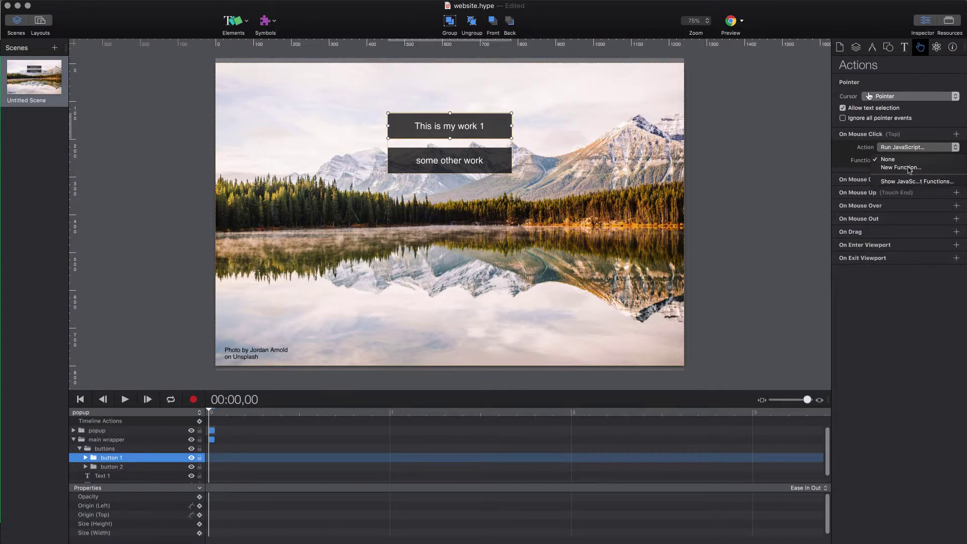
click(906, 171)
double_click(101, 73)
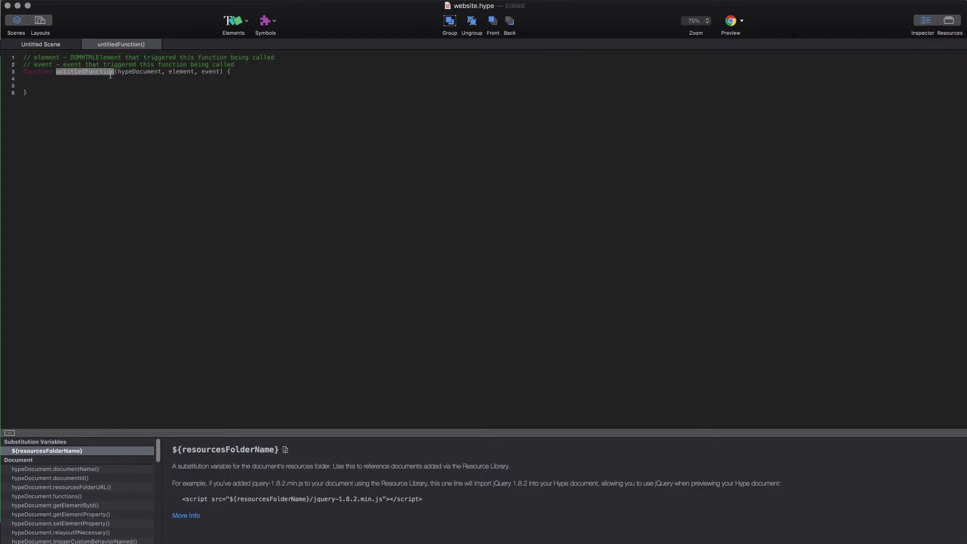
text(work1)
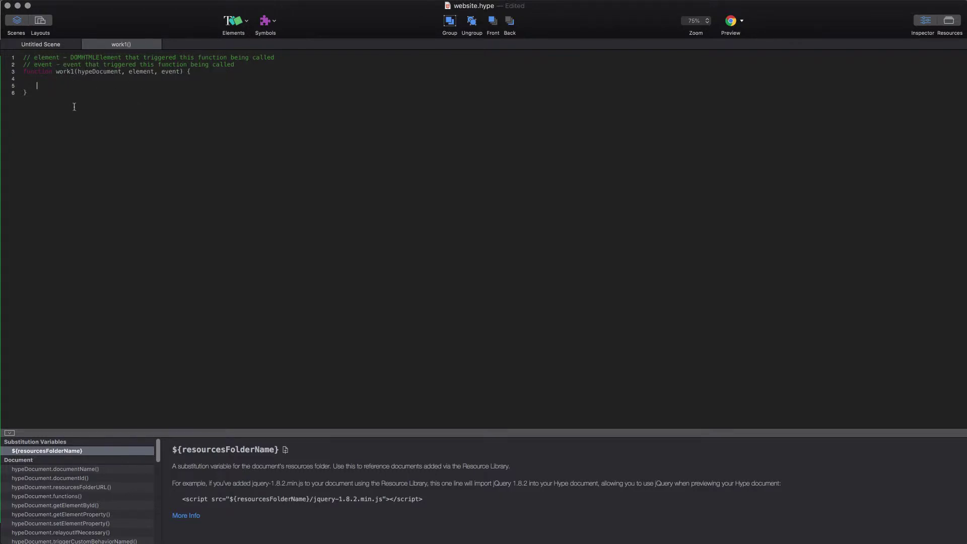
Copy the popup-opening code from the blog page in the browser and paste it into the work1 function body.
key(super+Tab)
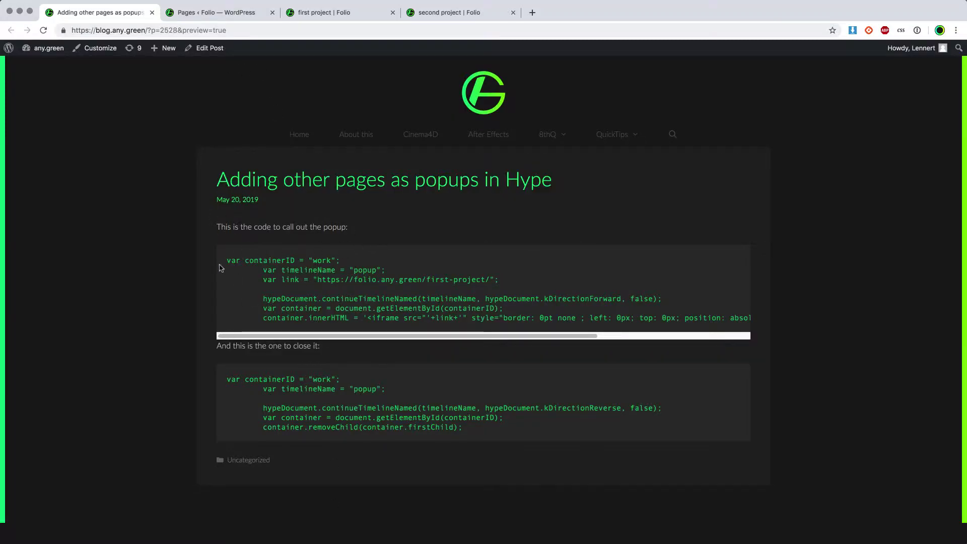
drag(227, 260, 778, 320)
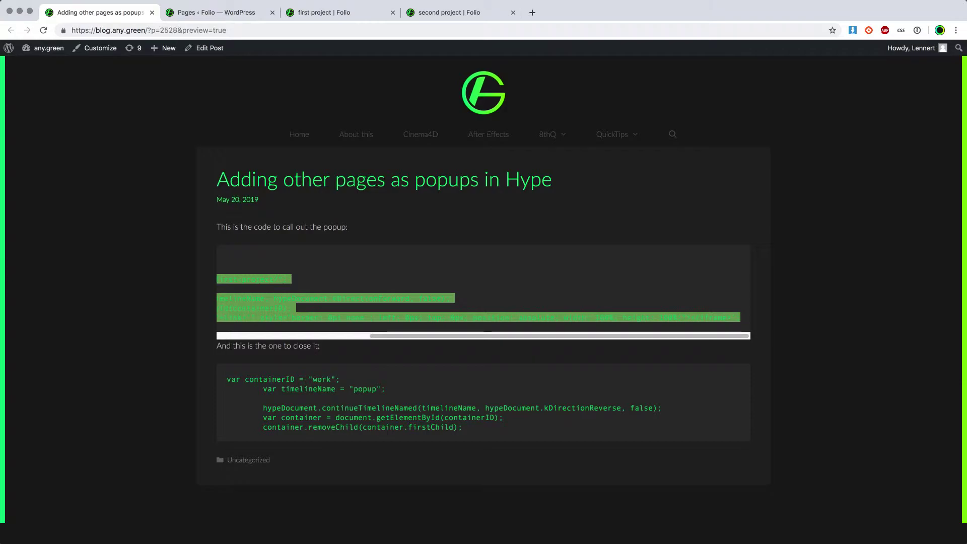
key(super+Tab)
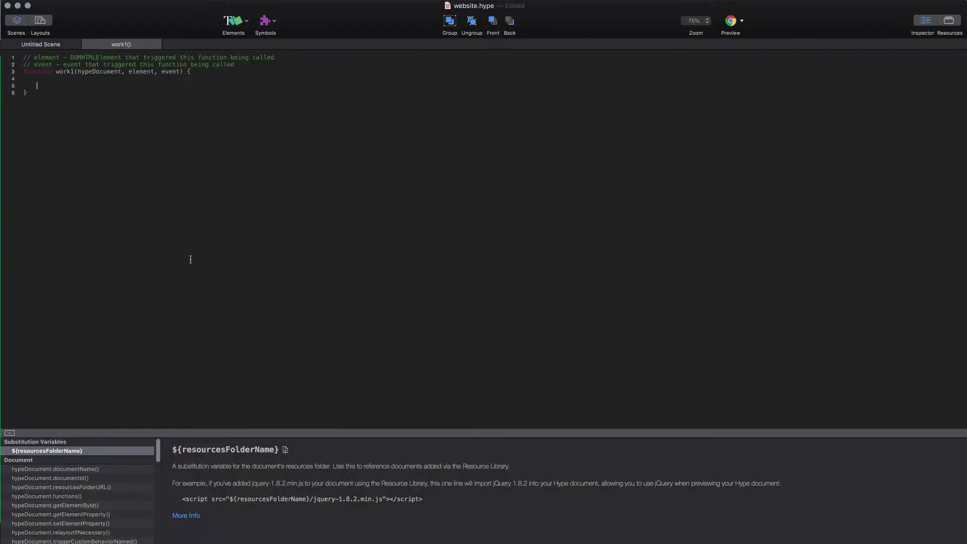
text(var containerID = "work";     var timelineName = "popup";     var link = "https://folio.any.green/first-project/";      hypeDocument.continueTimelineNamed(timelineName, hypeDocument.kDirectionForward, false);     var container = document.getElementById(containerID);     container.innerHTML = '<iframe src="'+link+'" style="border: 0pt none ; left: 0px; top: 0px; position: absolute; width: 100%; height: 100%;"></iframe>';)
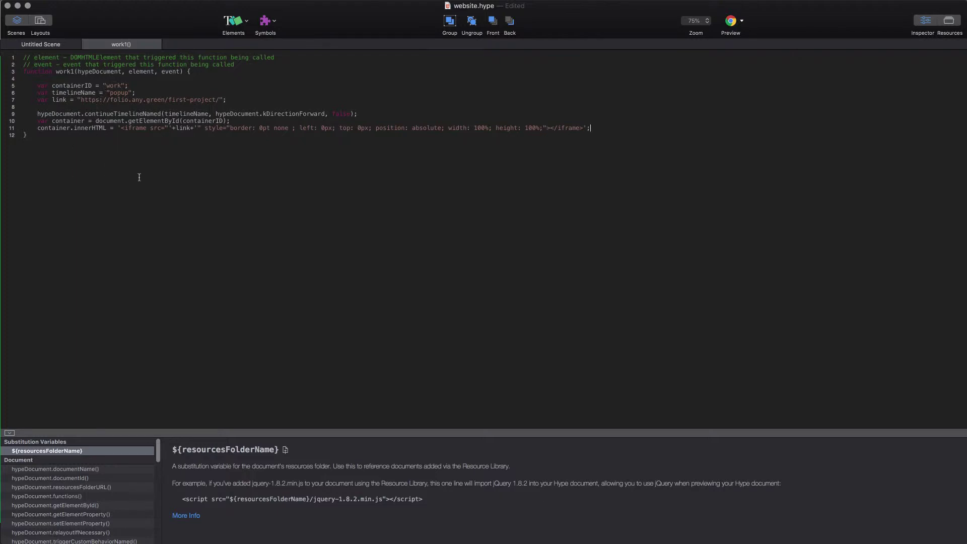
Set the unique element ID of the popup group's work rectangle to "work", matching the containerID in work1.
double_click(112, 85)
click(114, 87)
click(50, 46)
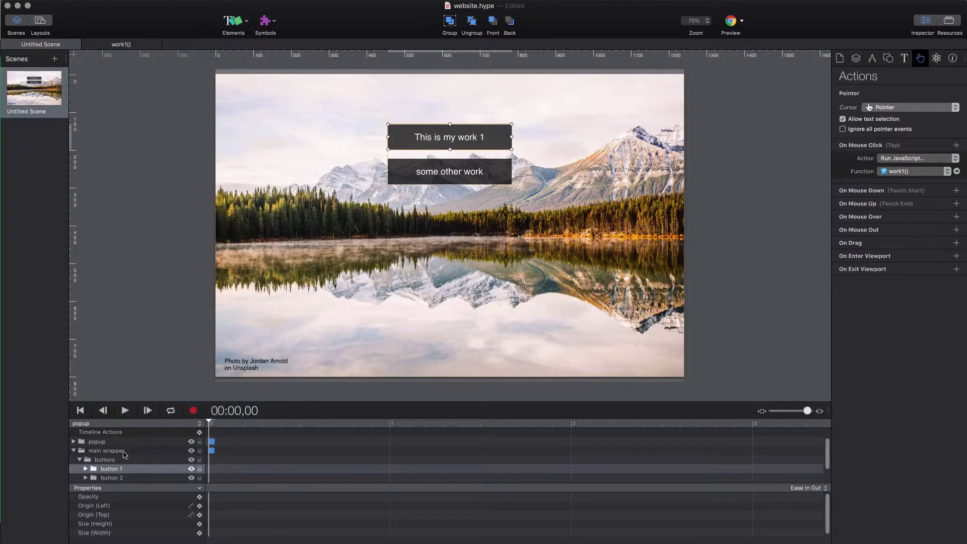
click(104, 461)
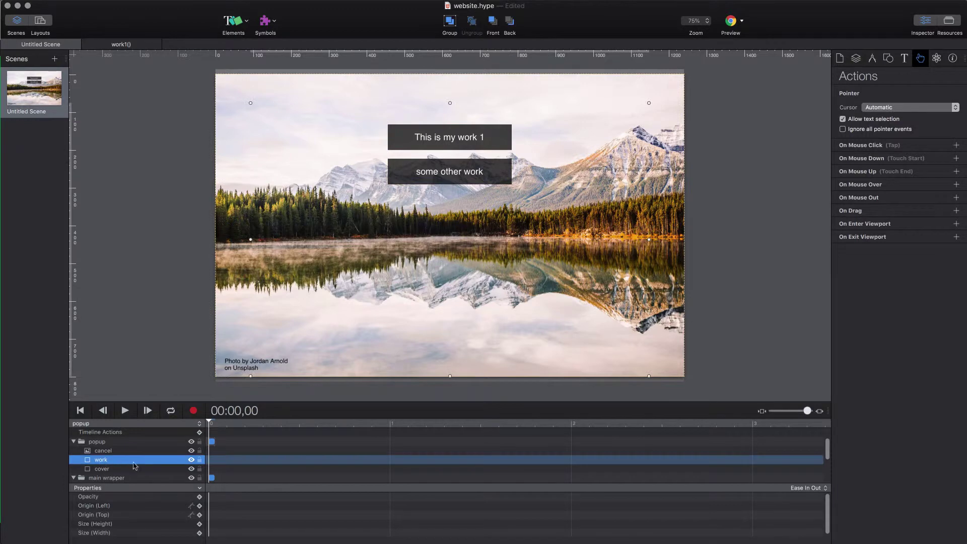
click(214, 424)
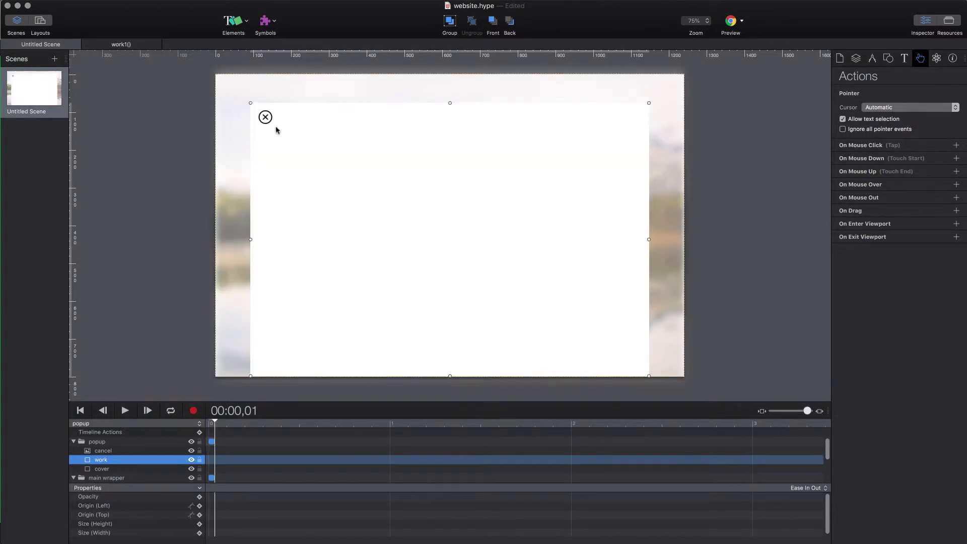
click(123, 44)
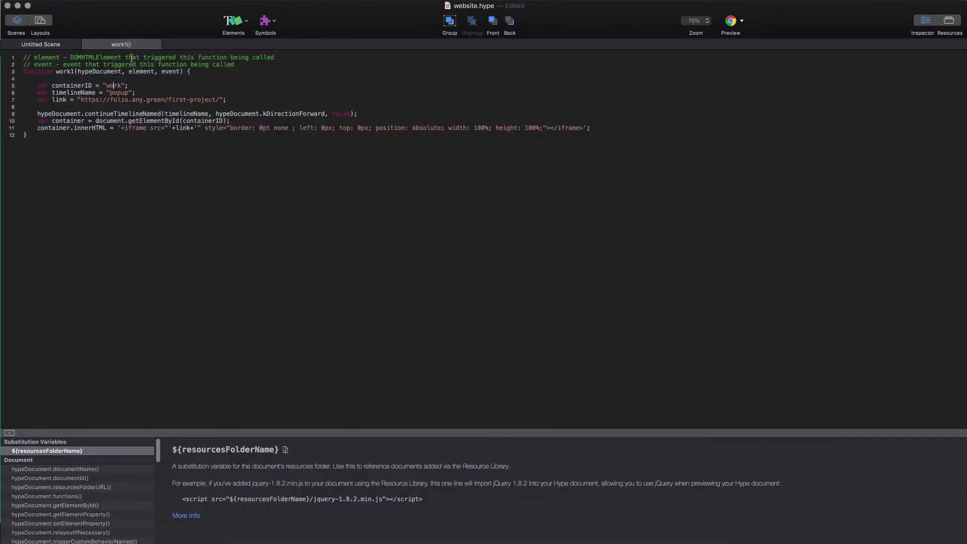
click(56, 46)
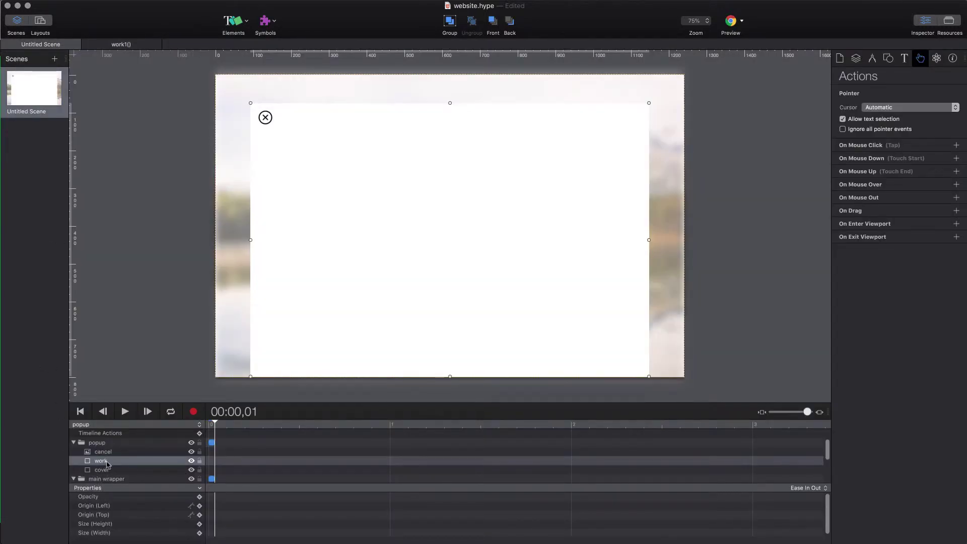
click(952, 58)
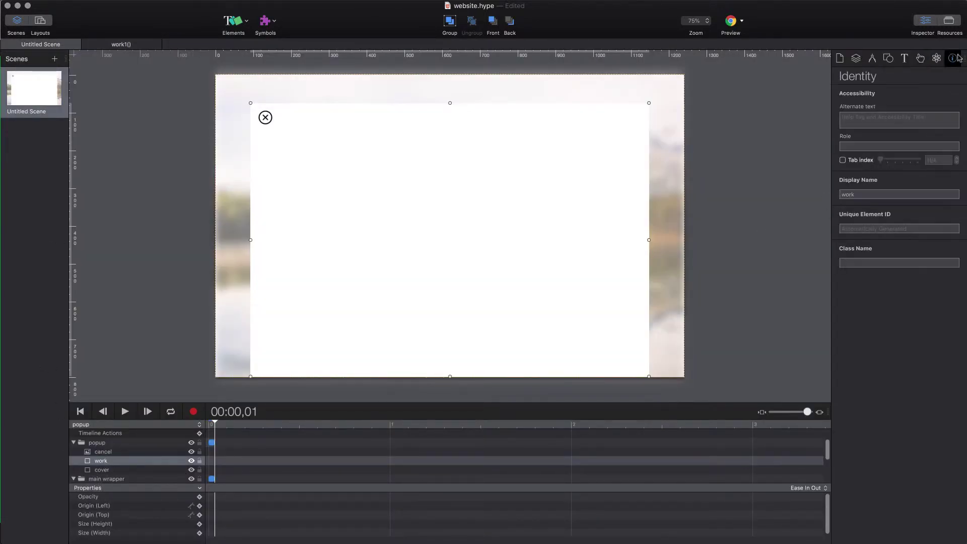
click(861, 229)
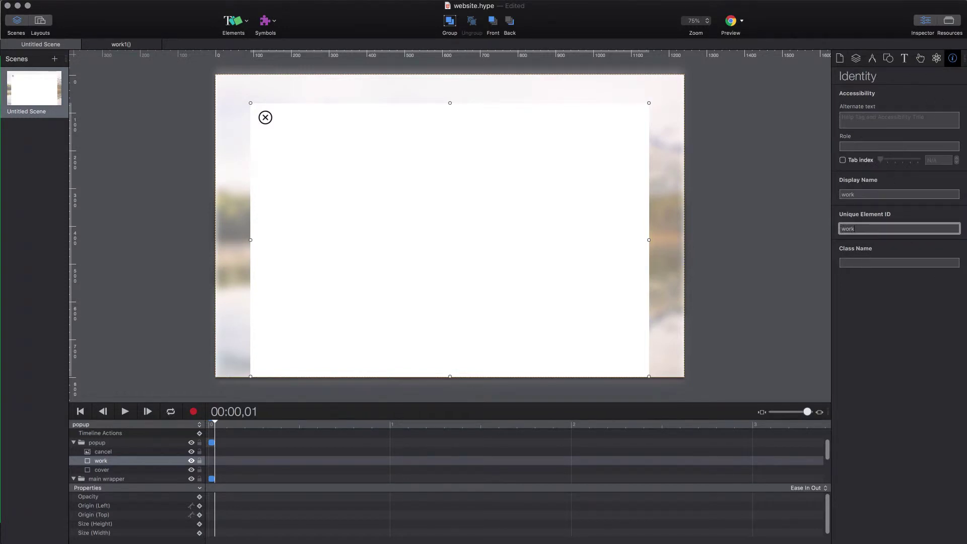
key(Return)
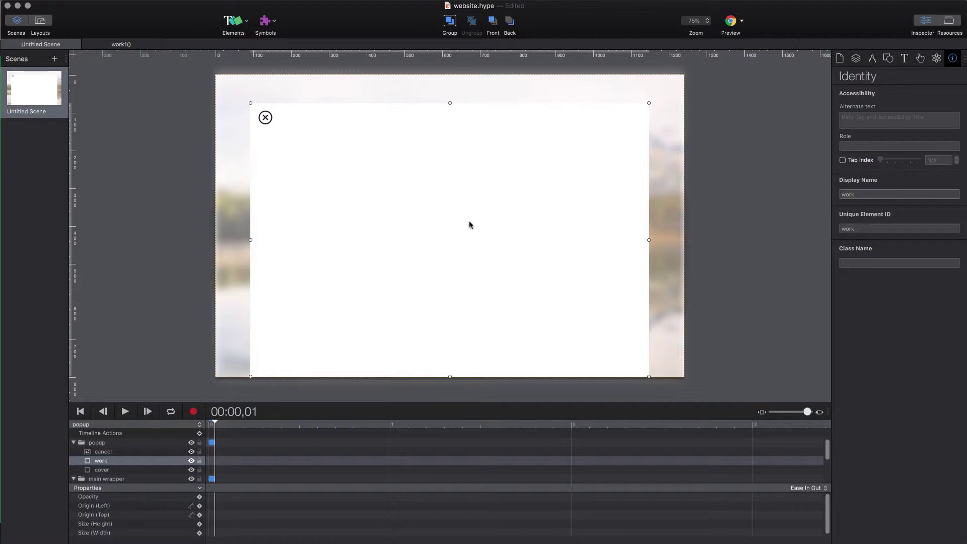
Compare the containerID and timelineName values in work1 with the work element's ID and the scene's timeline names.
click(137, 45)
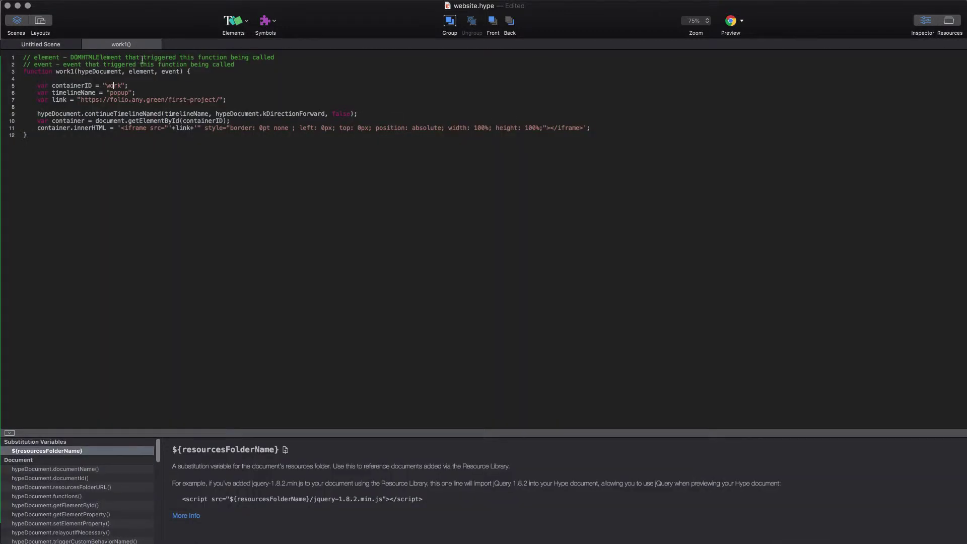
double_click(114, 86)
click(50, 45)
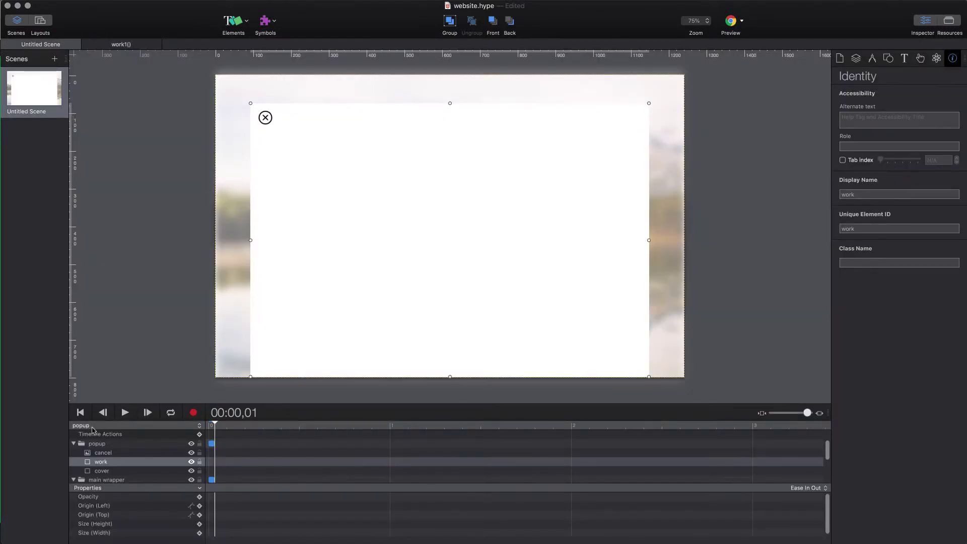
click(140, 48)
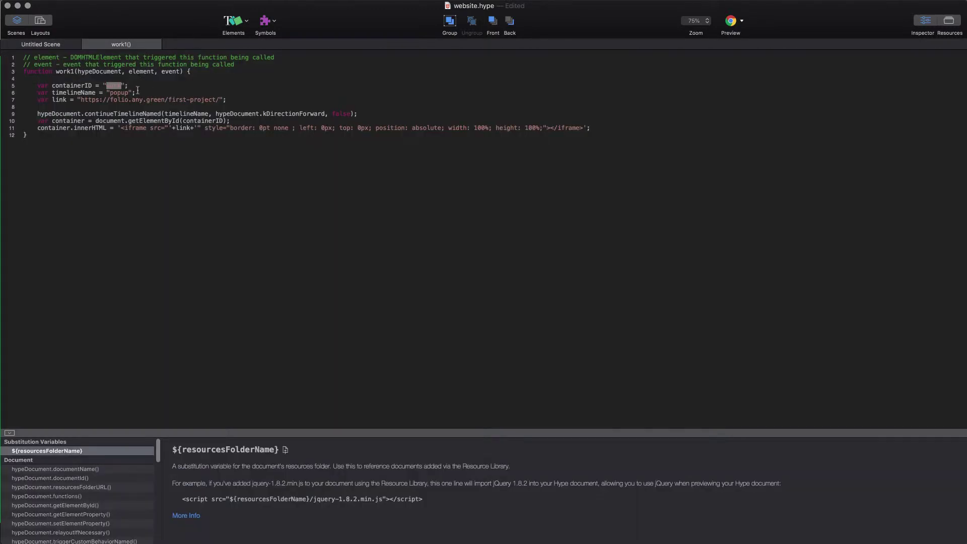
click(51, 45)
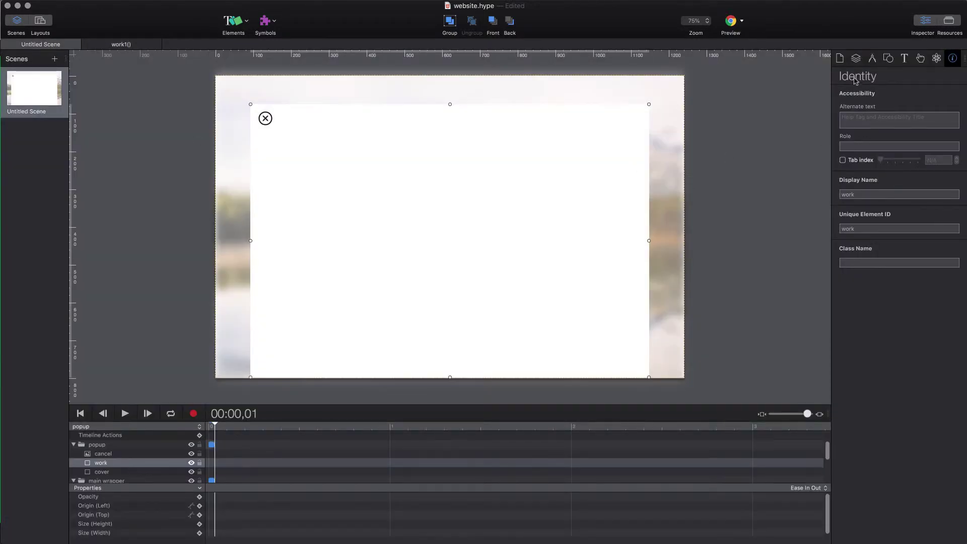
click(856, 59)
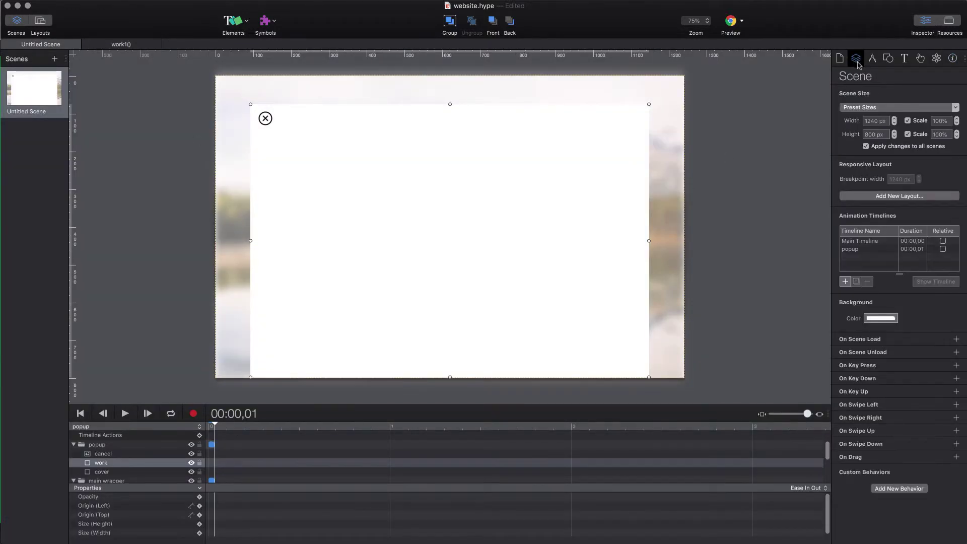
click(860, 251)
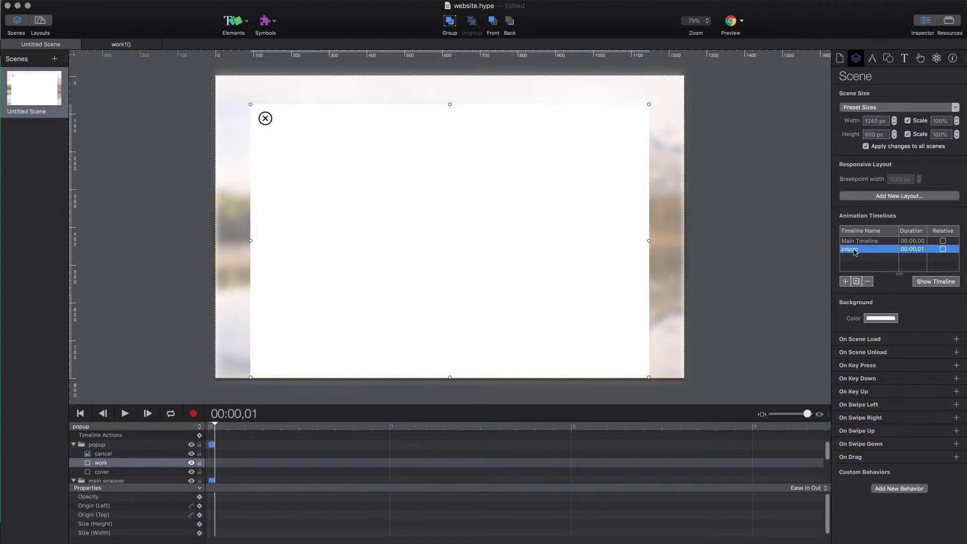
click(855, 252)
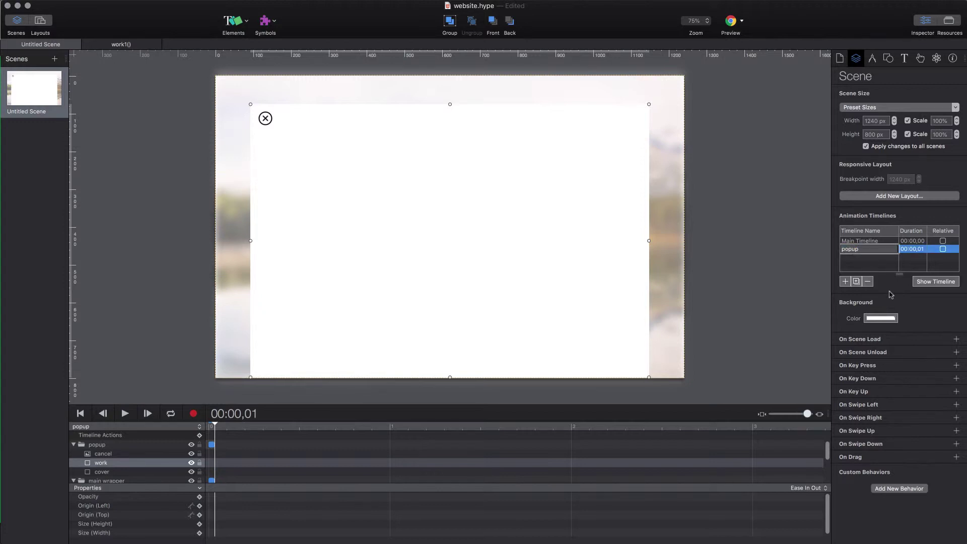
key(Return)
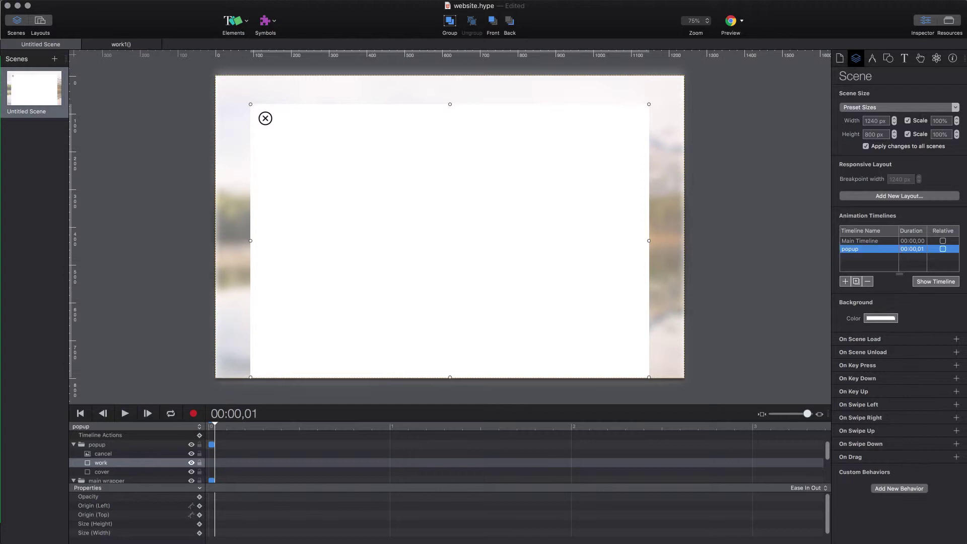
click(138, 47)
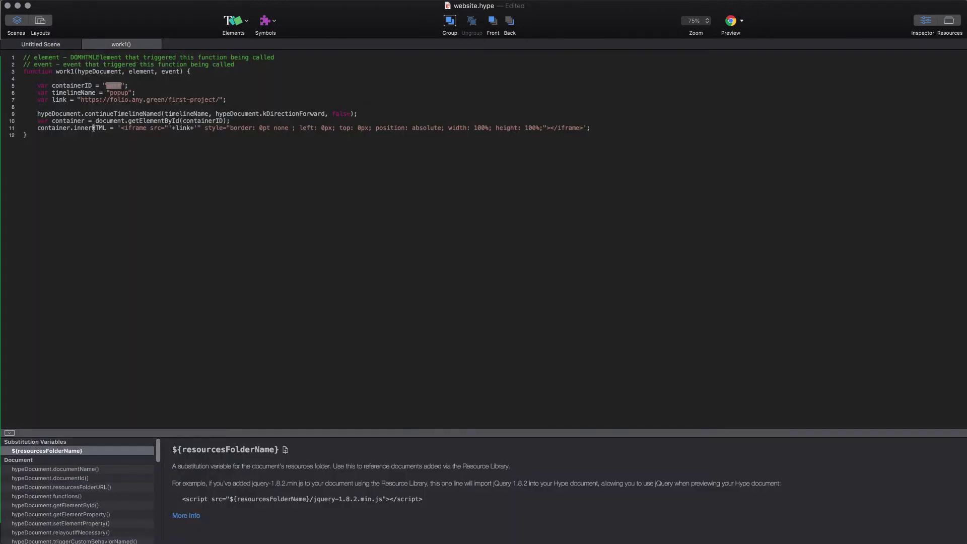
Select the link address in work1, and view the first and second project pages in the browser.
drag(81, 99, 218, 96)
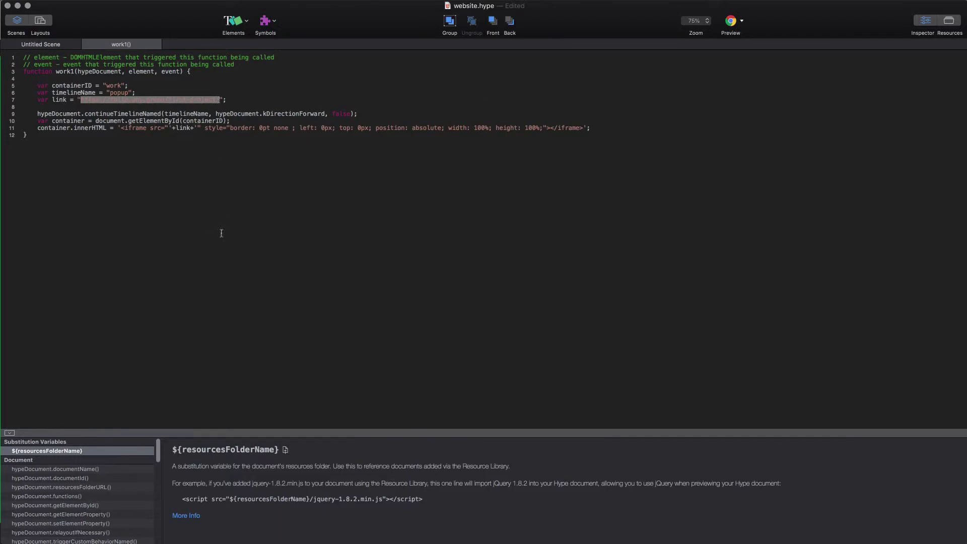
key(super+Tab)
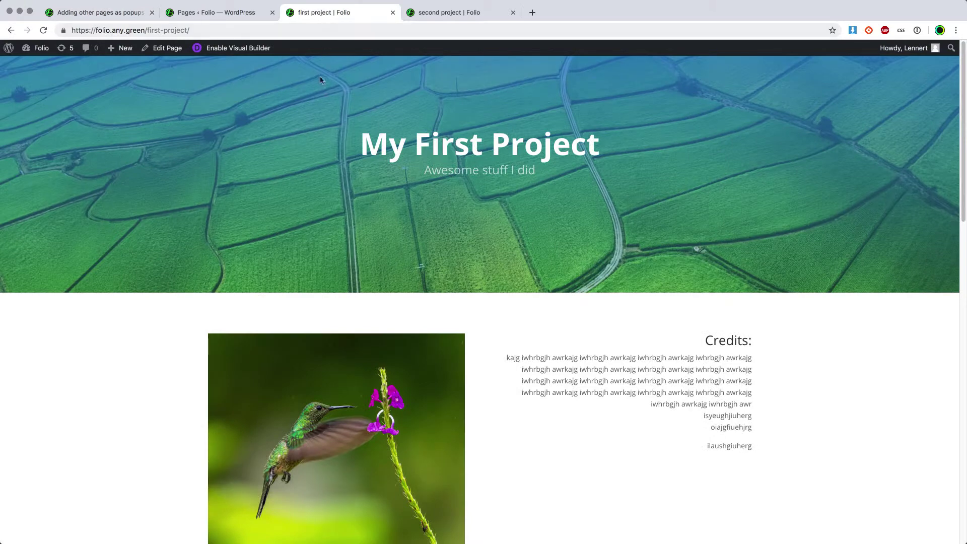
click(436, 14)
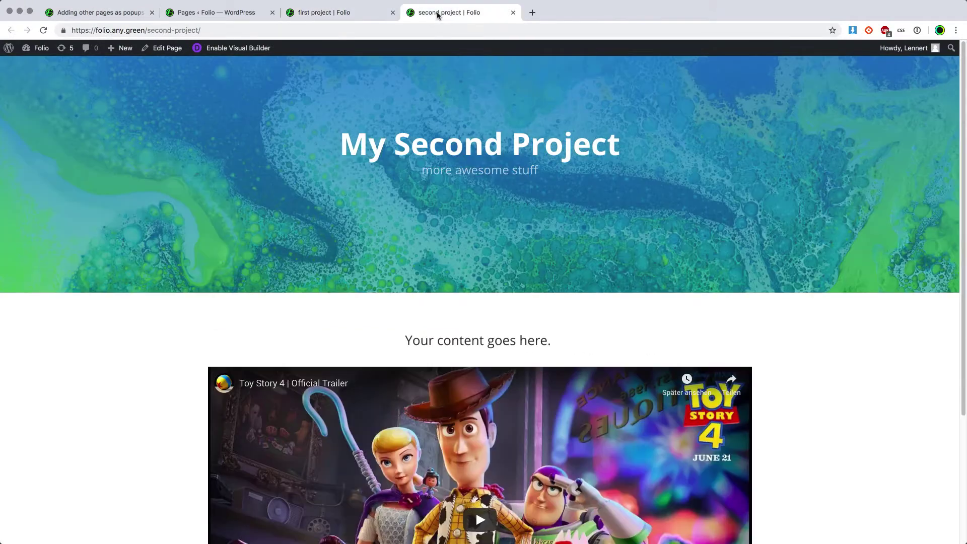
click(357, 16)
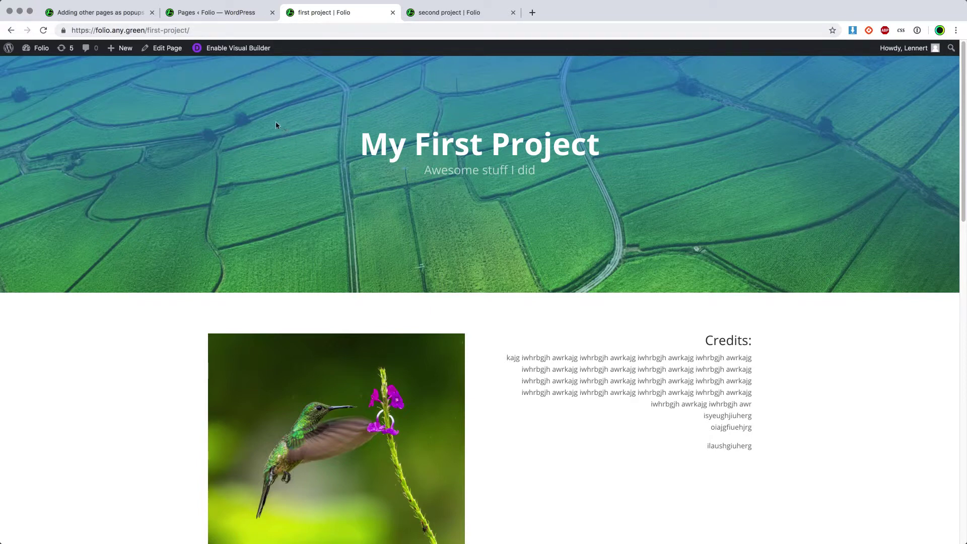
Open the first project page in the WordPress editor, copy its permalink and paste it over the link value in work1.
click(256, 13)
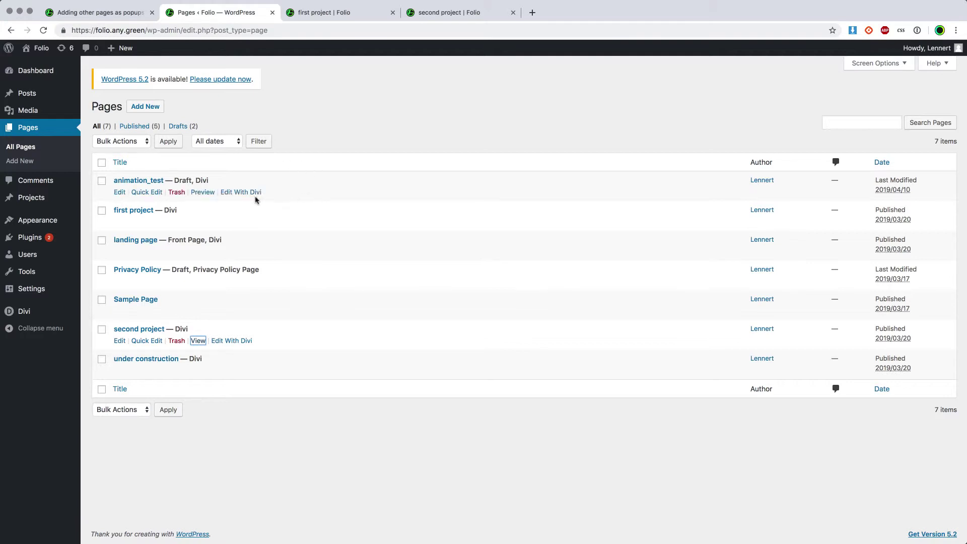
click(145, 211)
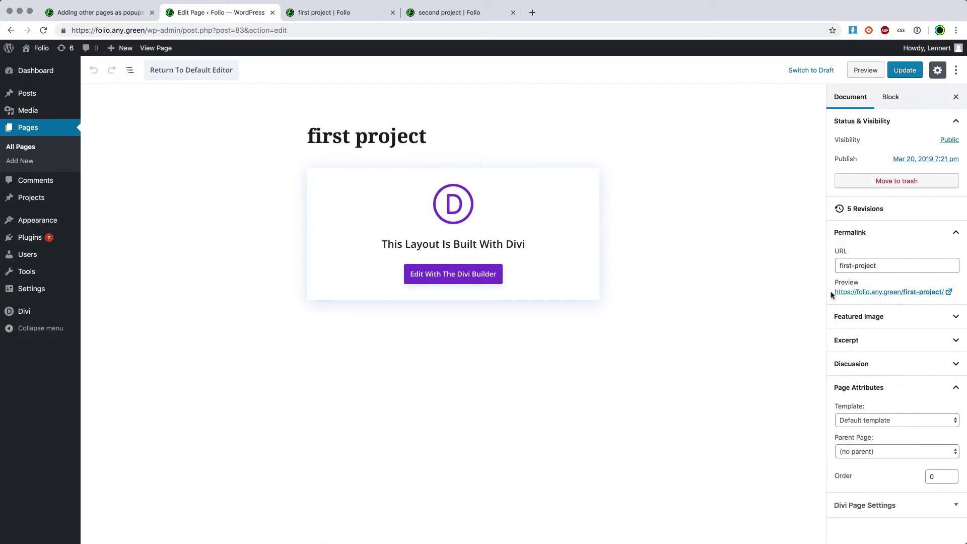
drag(831, 294, 942, 297)
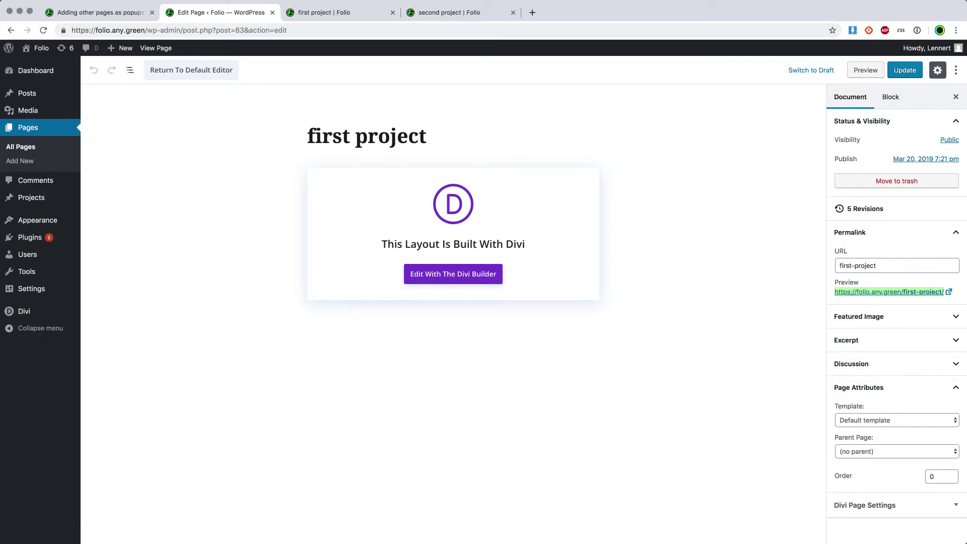
key(super+Tab)
text(https://folio.any.green/first-project/(opens in a new tab))
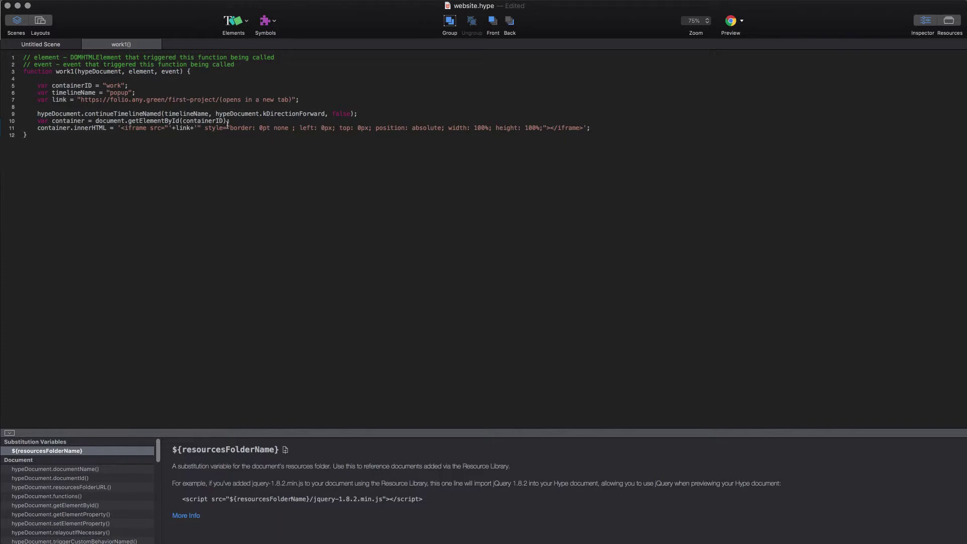
key(BackSpace)
key(BackSpace)
key(BackSpace)
key(BackSpace)
key(BackSpace)
key(BackSpace)
key(BackSpace)
key(BackSpace)
key(BackSpace)
key(BackSpace)
key(BackSpace)
key(BackSpace)
key(BackSpace)
key(BackSpace)
key(BackSpace)
key(BackSpace)
key(BackSpace)
Examine the work1 lines that continue the timeline, get the container element and insert the iframe with the link.
drag(42, 115, 346, 112)
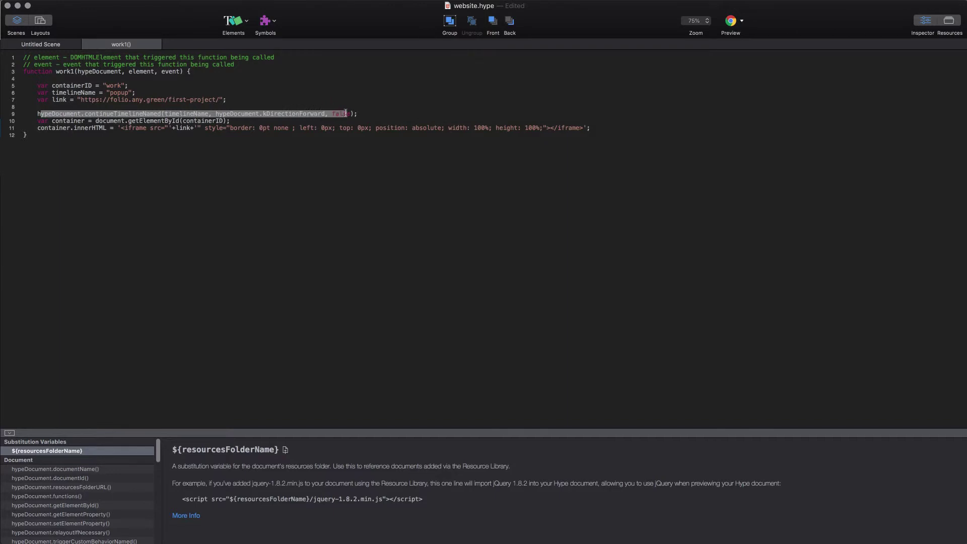
drag(98, 122, 231, 120)
drag(45, 129, 177, 129)
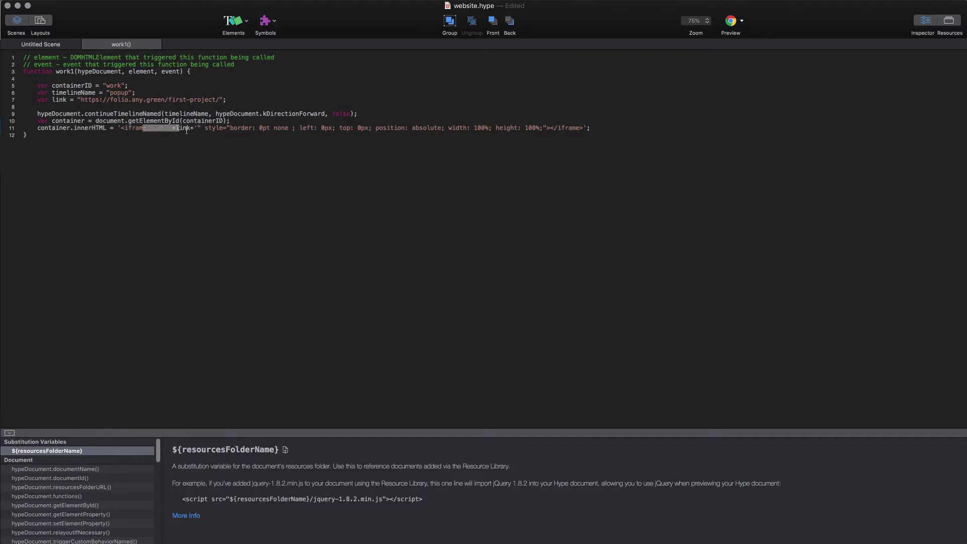
double_click(185, 129)
Return to the scene, switch to the Main Timeline and select button 1 in the buttons group.
click(48, 45)
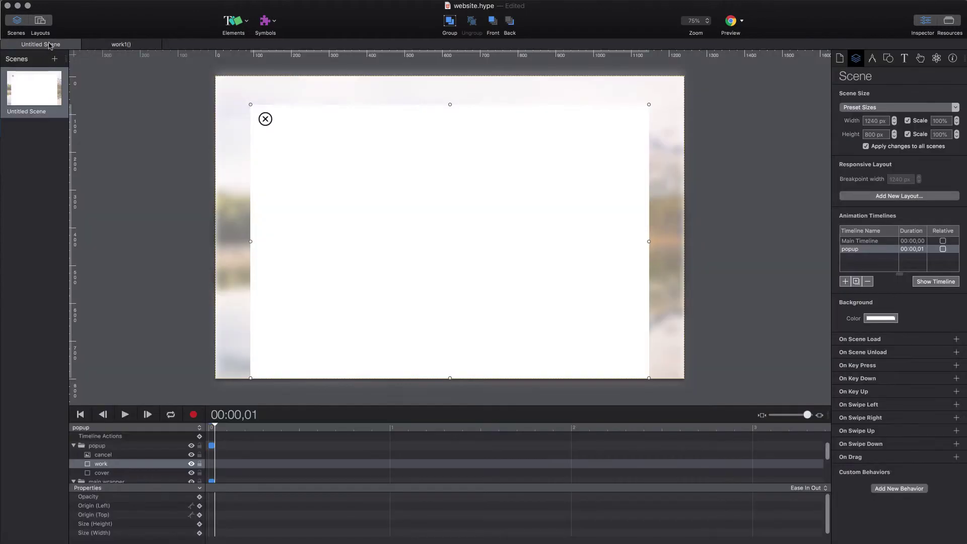
click(89, 428)
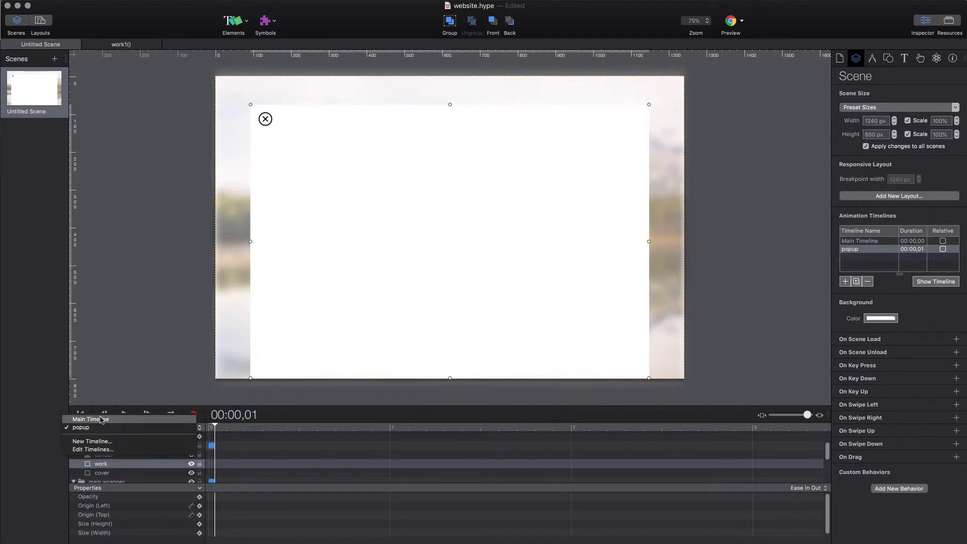
click(88, 446)
click(74, 446)
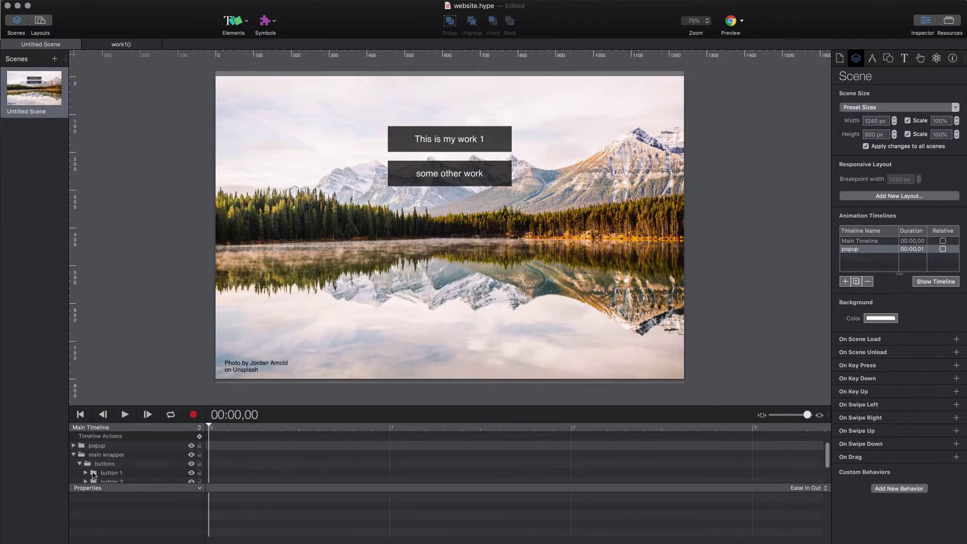
click(105, 473)
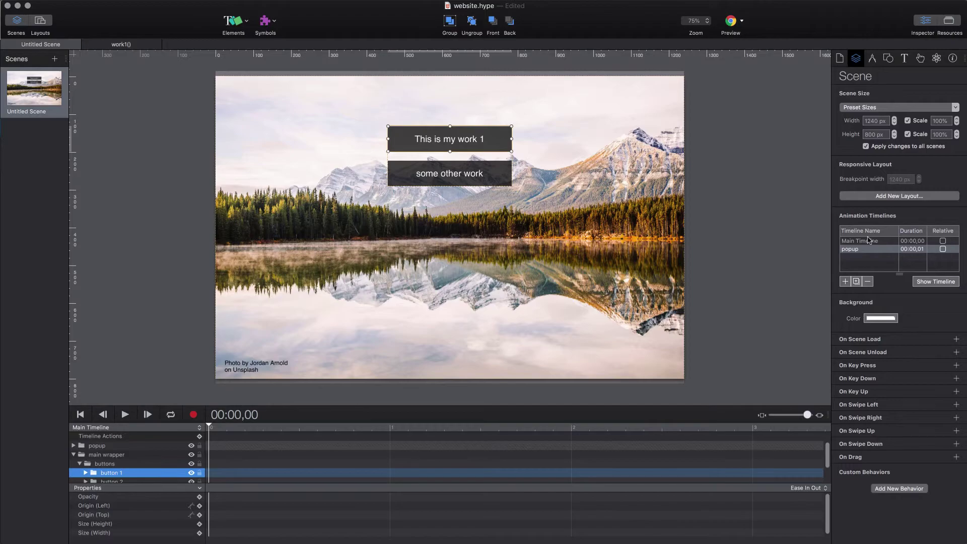
Preview the website in the browser, open the "This is my work 1" popup and look through the embedded project page.
key(super+Return)
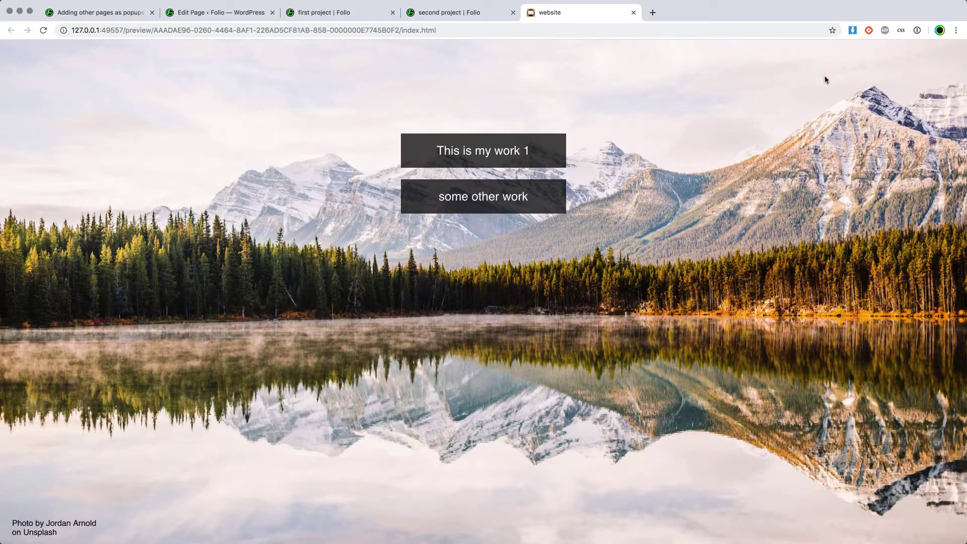
click(480, 154)
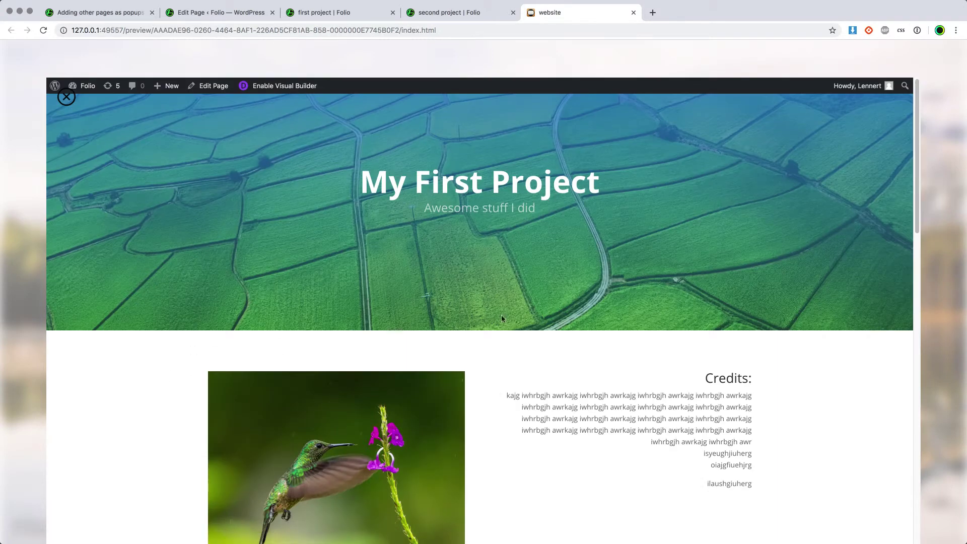
scroll(692, 432, down, 6)
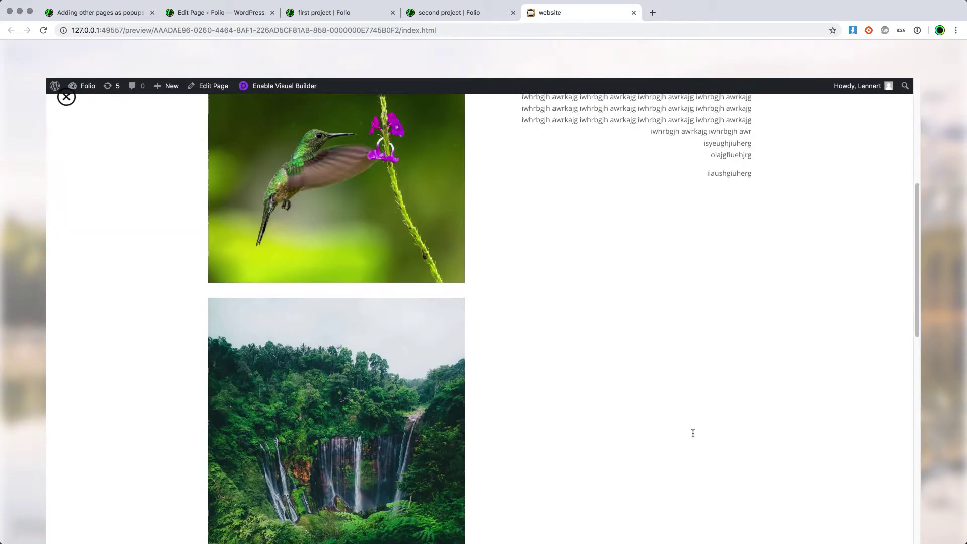
scroll(692, 432, up, 6)
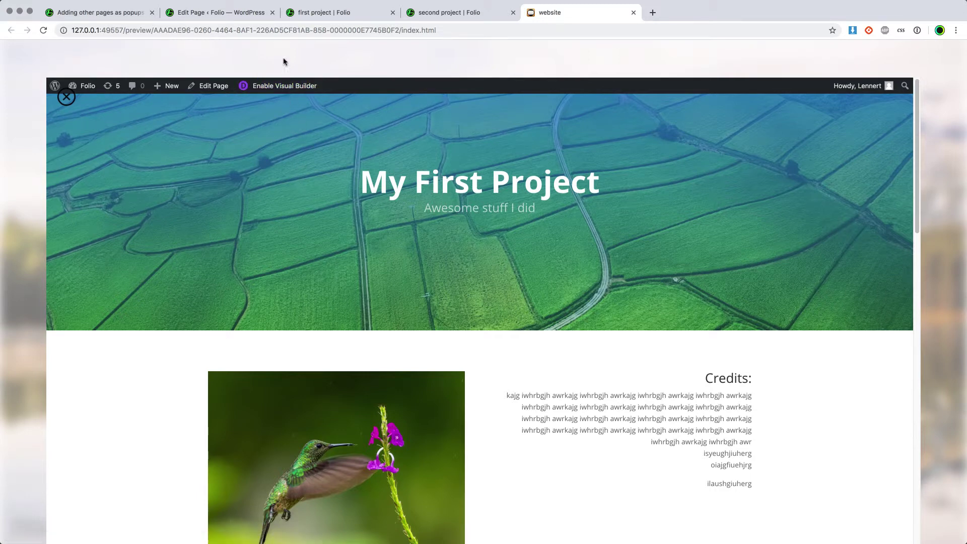
click(240, 11)
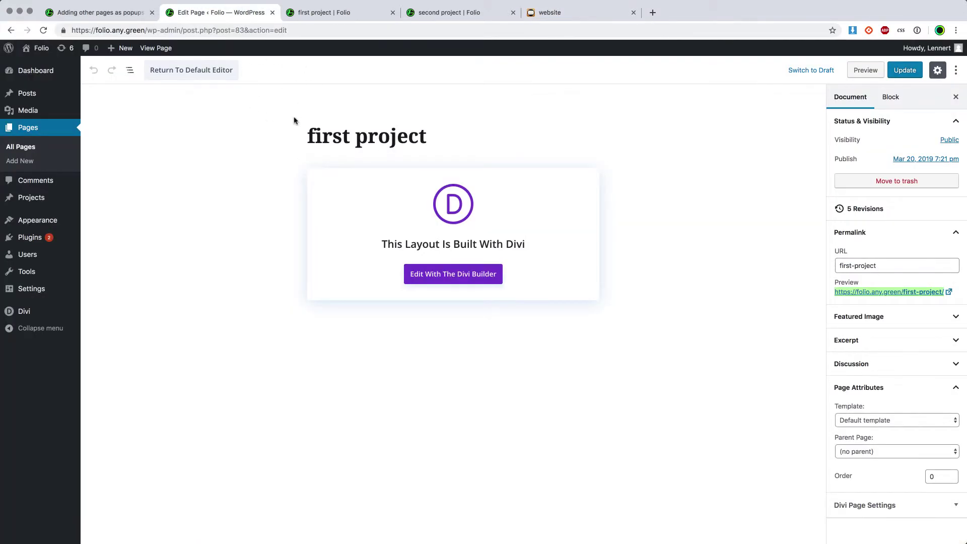
click(571, 15)
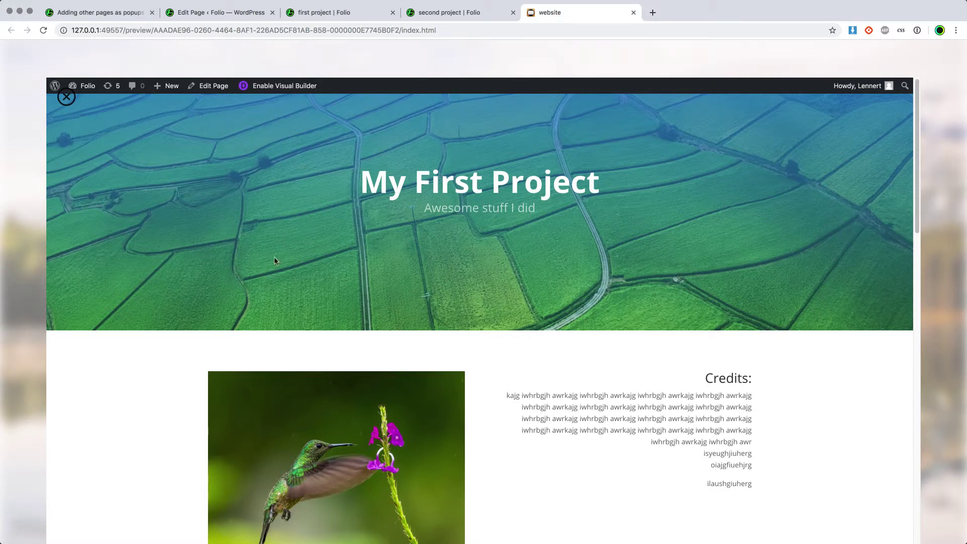
Copy the preview page's address and load it in a new incognito window.
click(461, 30)
key(super+c)
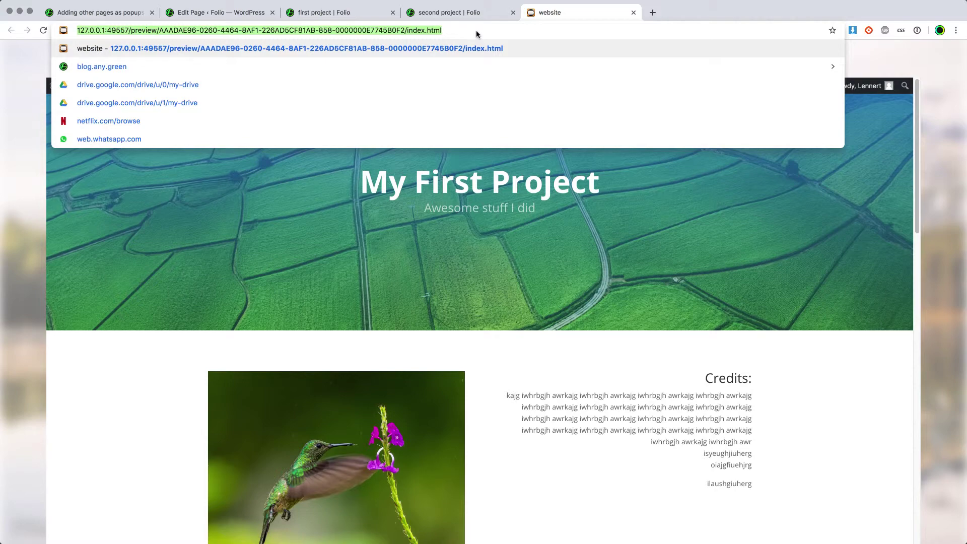
key(super+shift+n)
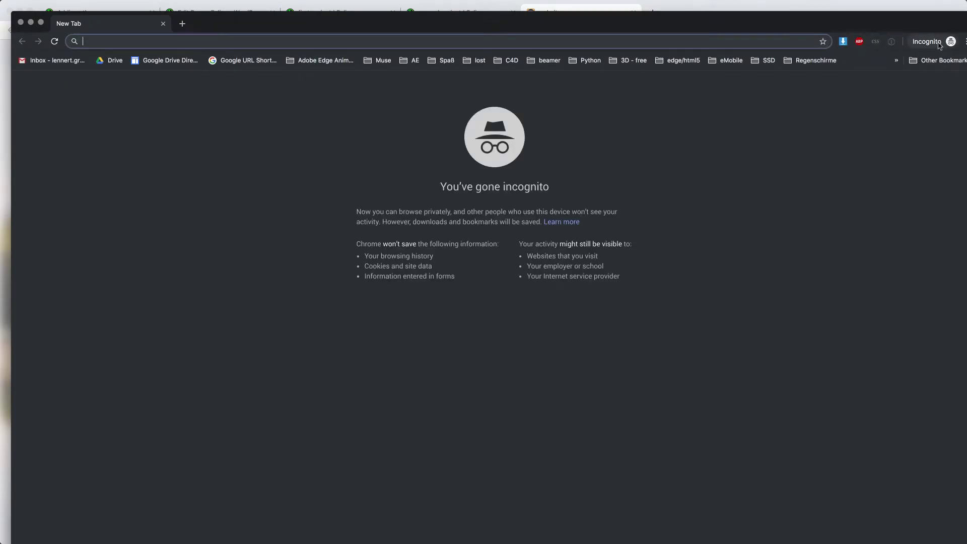
key(super+v)
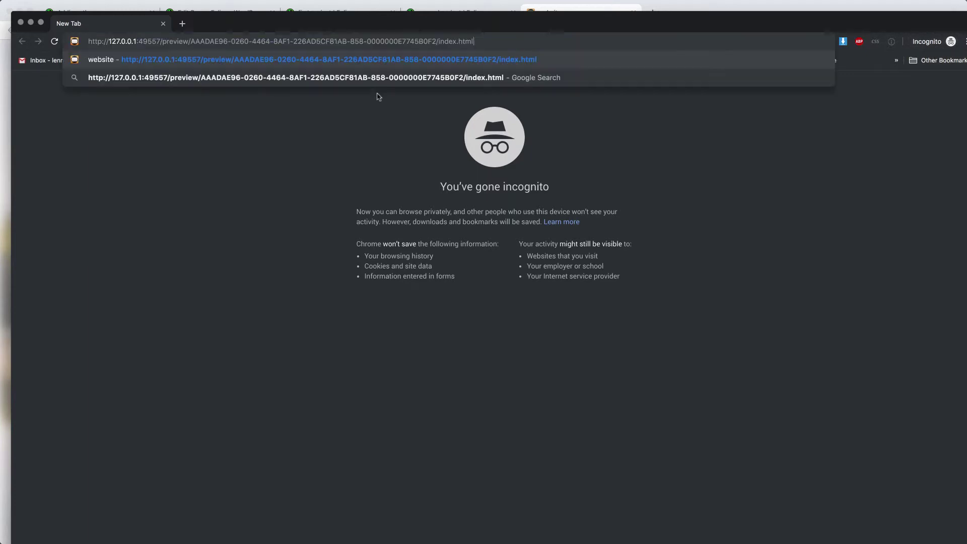
key(Return)
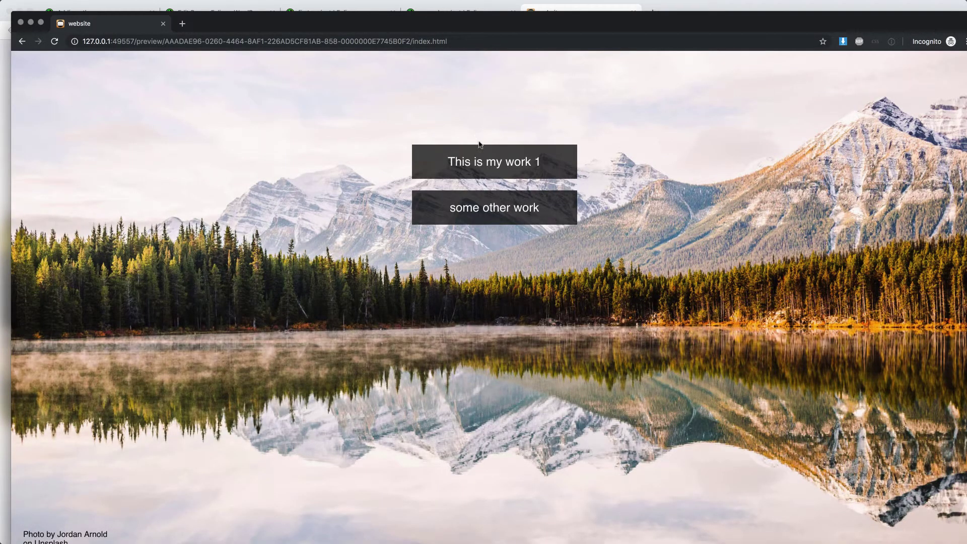
Open the "This is my work 1" popup in the incognito window and look through the project page.
click(482, 169)
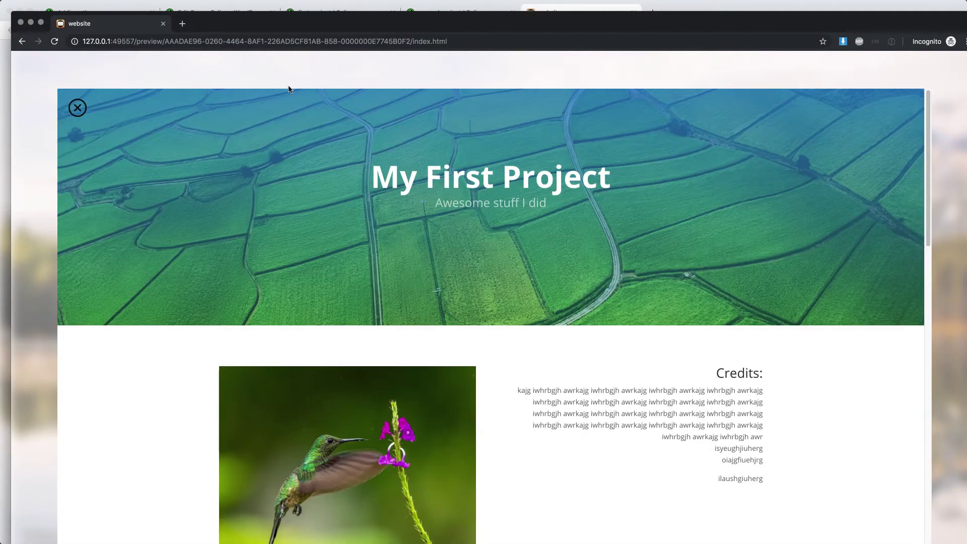
scroll(698, 389, down, 10)
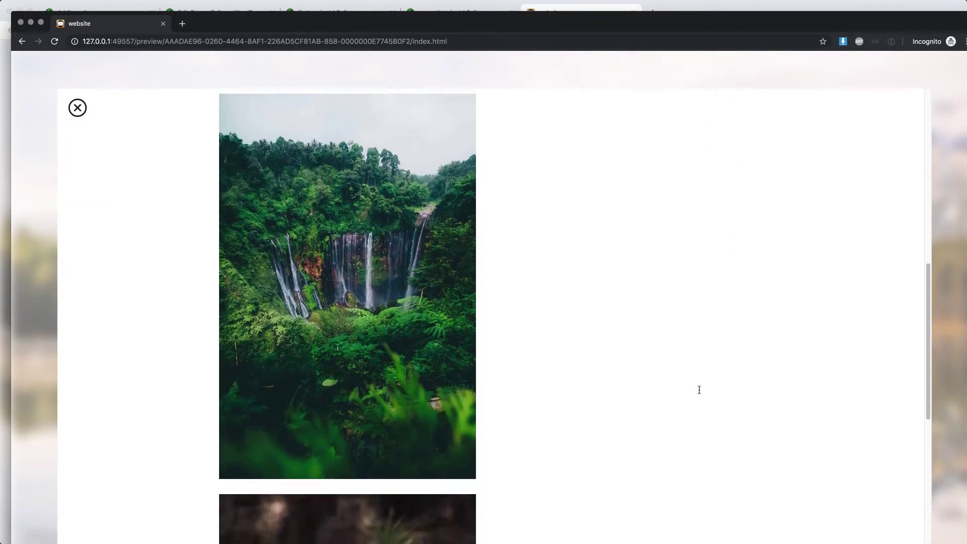
scroll(699, 389, up, 9)
scroll(699, 389, down, 15)
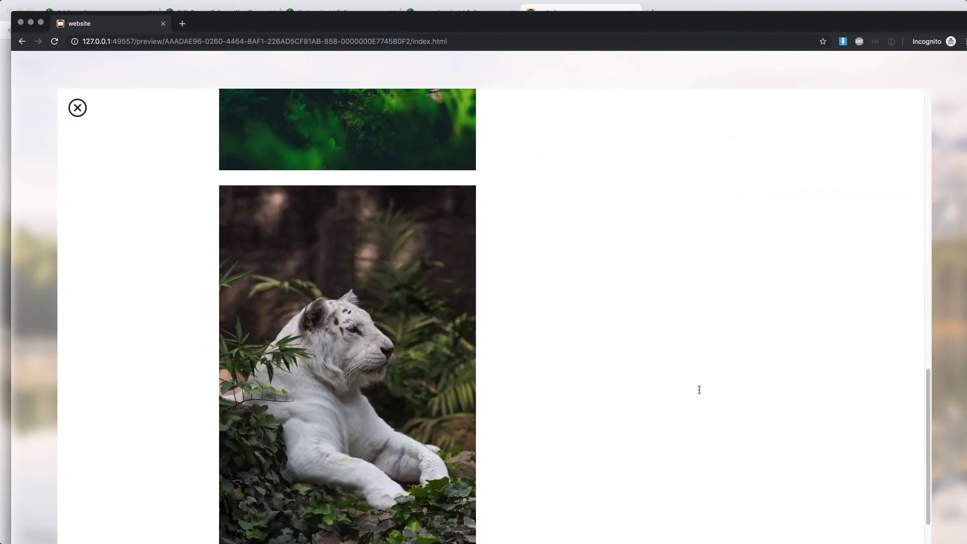
scroll(699, 390, up, 10)
scroll(699, 389, up, 5)
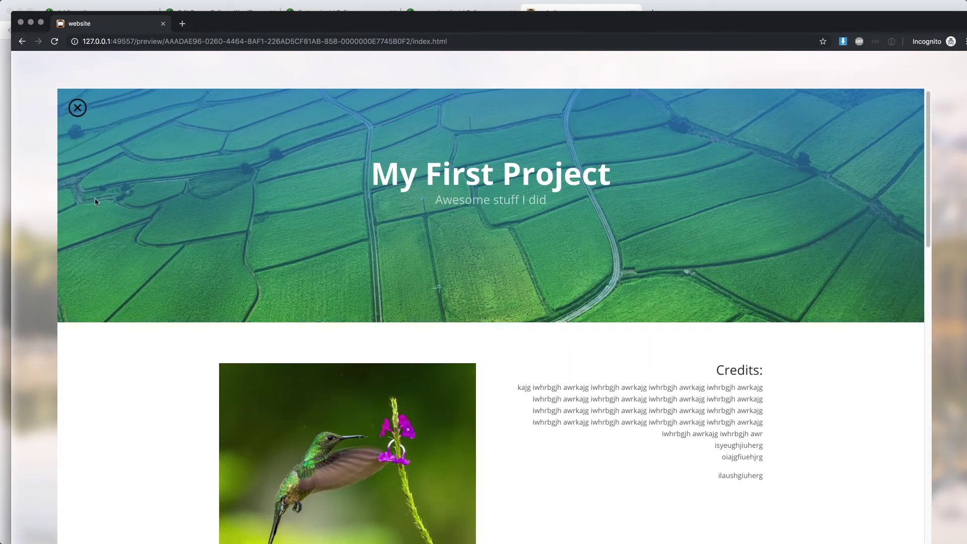
Close the incognito window and the website preview tab.
click(20, 24)
click(213, 241)
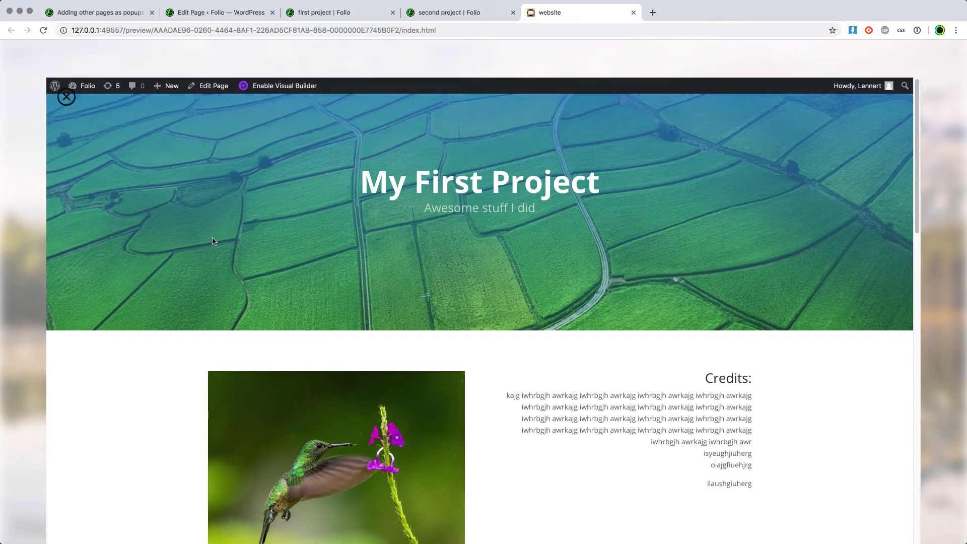
click(633, 13)
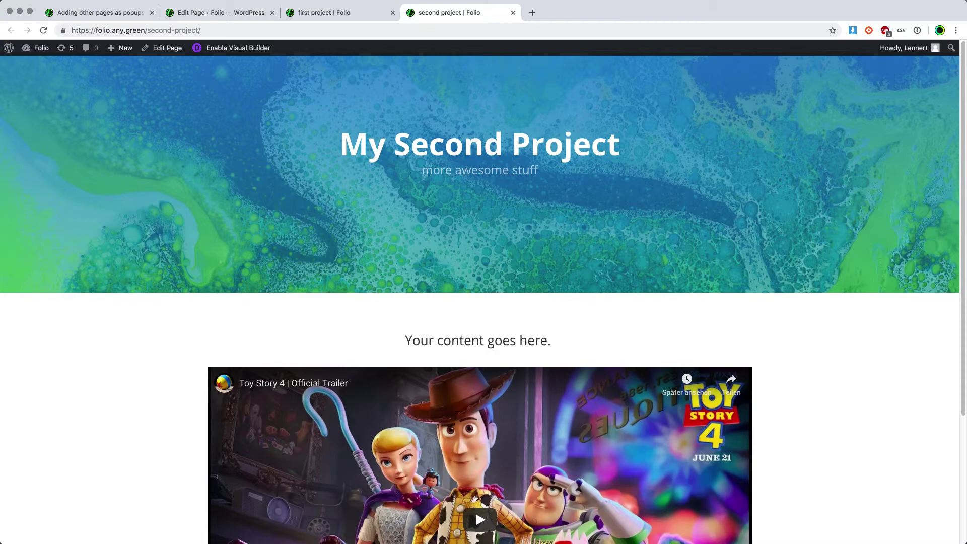
Switch to Hype and give the popup group's cancel image an On Mouse Click action that runs a new JavaScript function.
key(super+Tab)
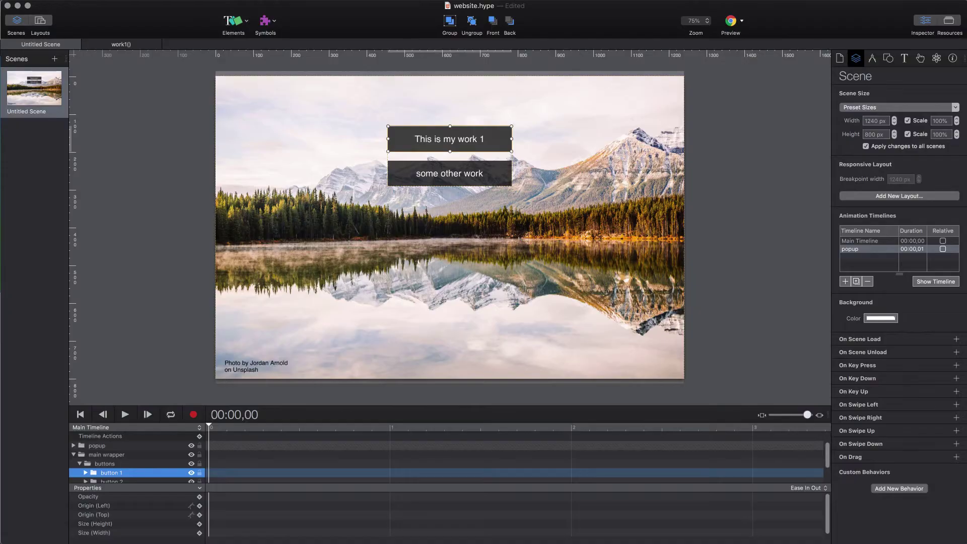
click(73, 445)
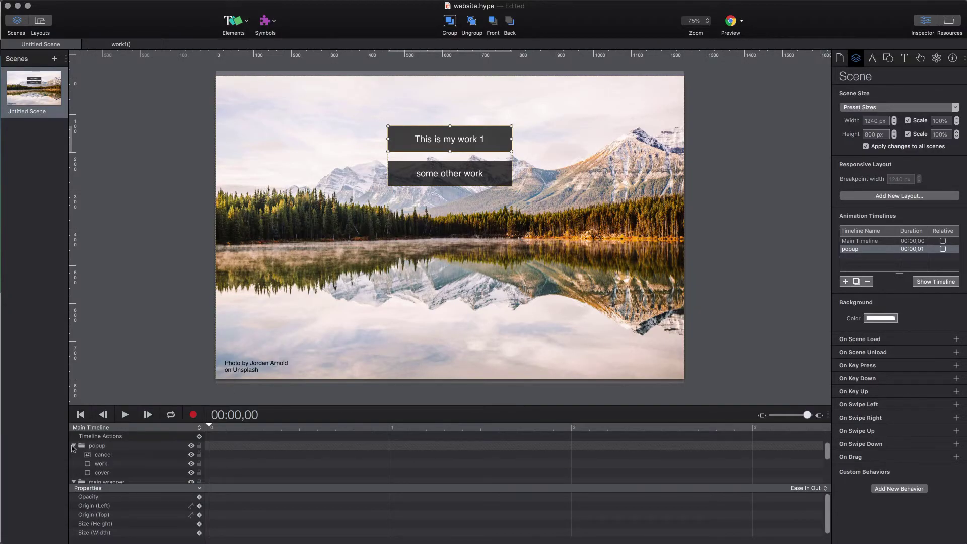
click(99, 455)
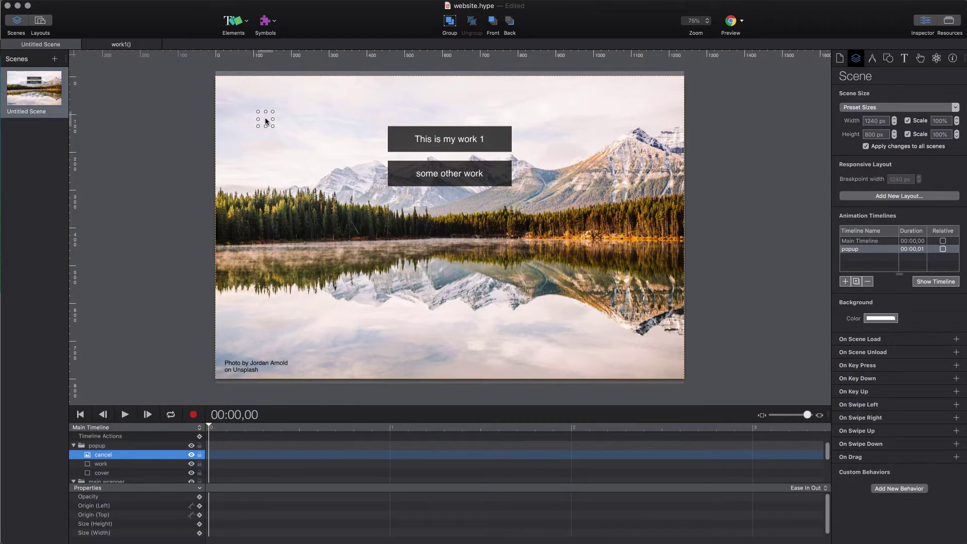
click(920, 59)
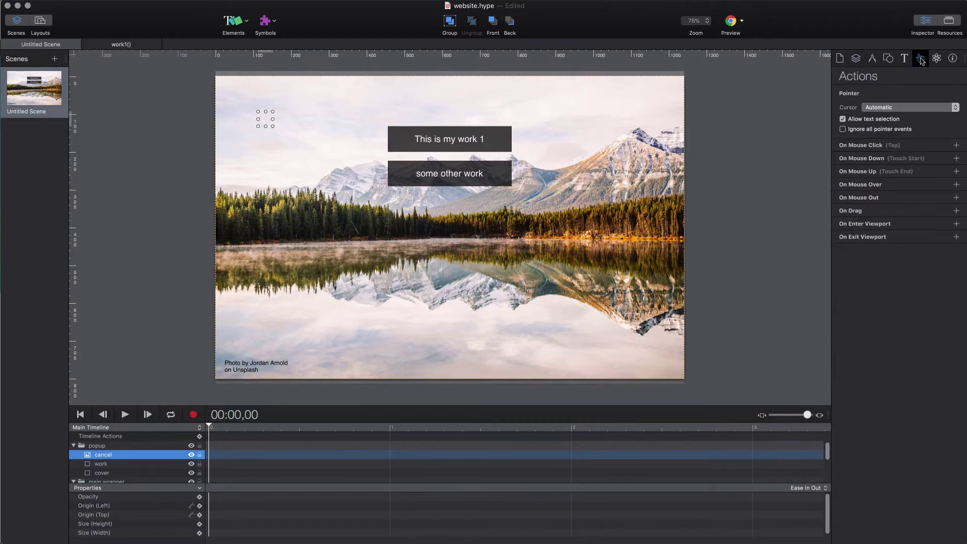
click(955, 145)
click(926, 160)
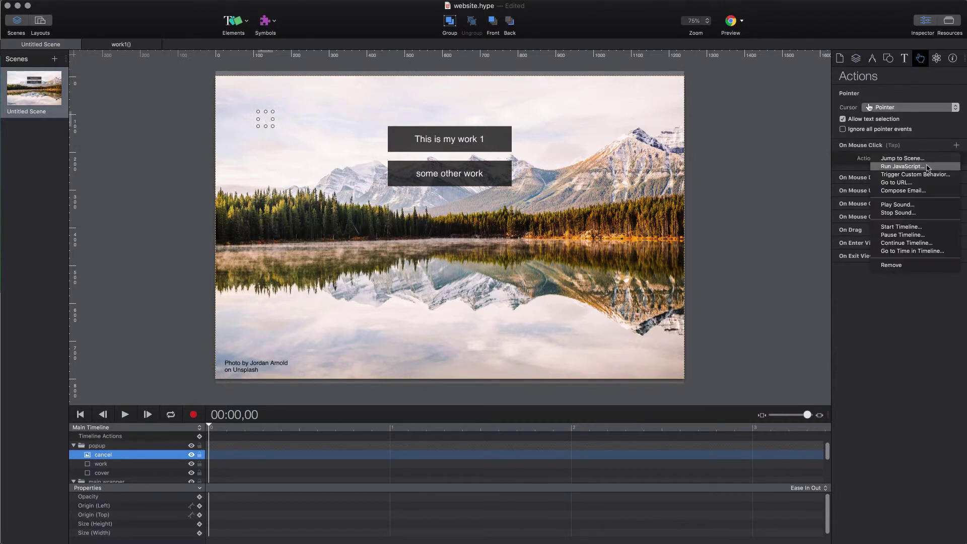
click(928, 167)
click(913, 172)
click(921, 180)
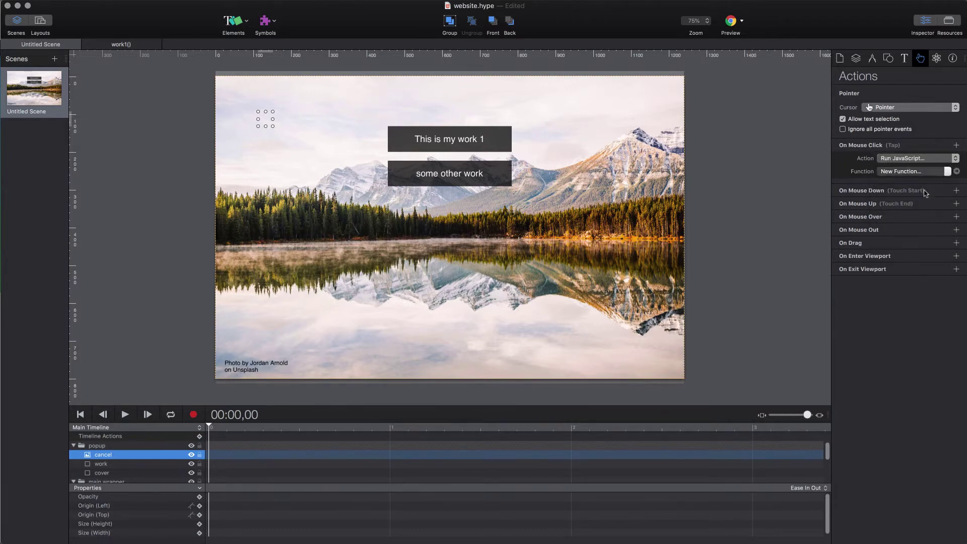
Rename the new function to close_popup.
double_click(95, 72)
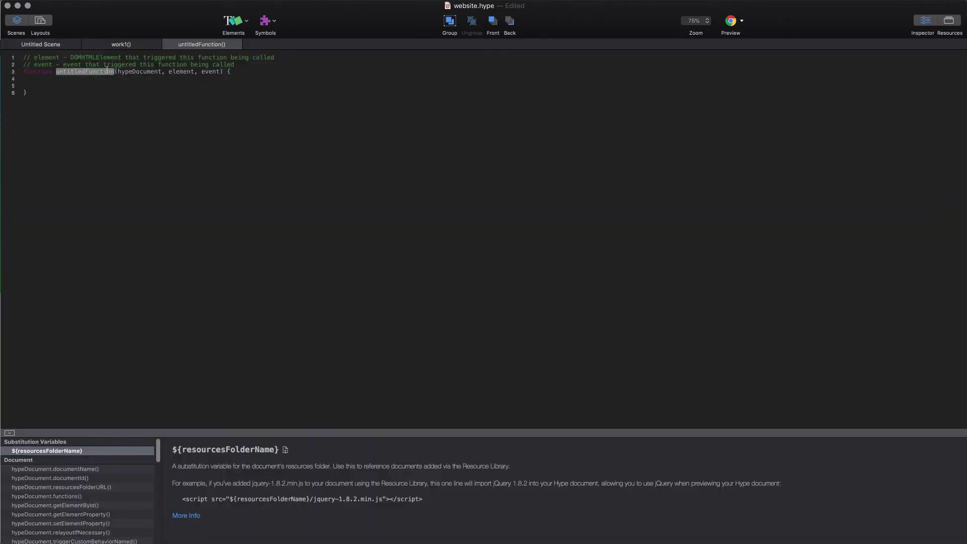
text(close_p)
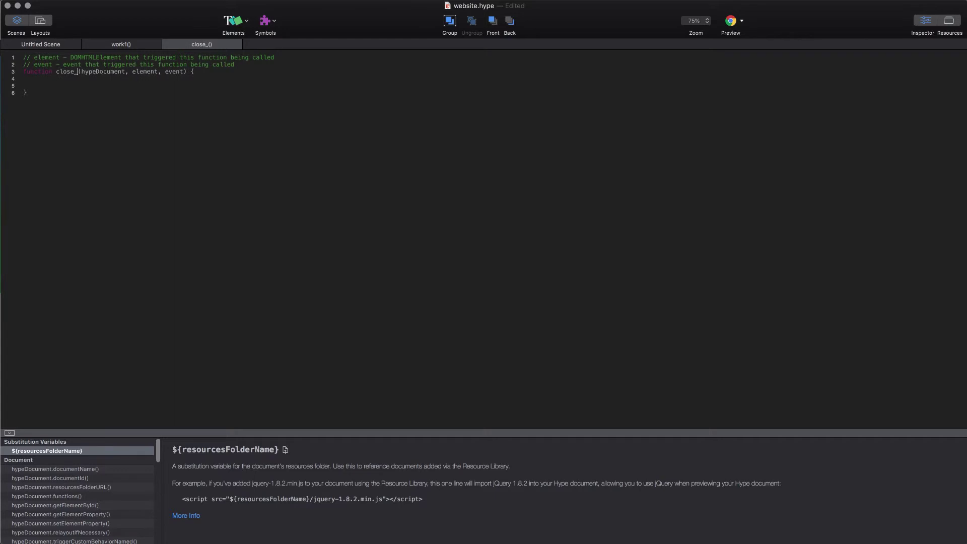
text(opup)
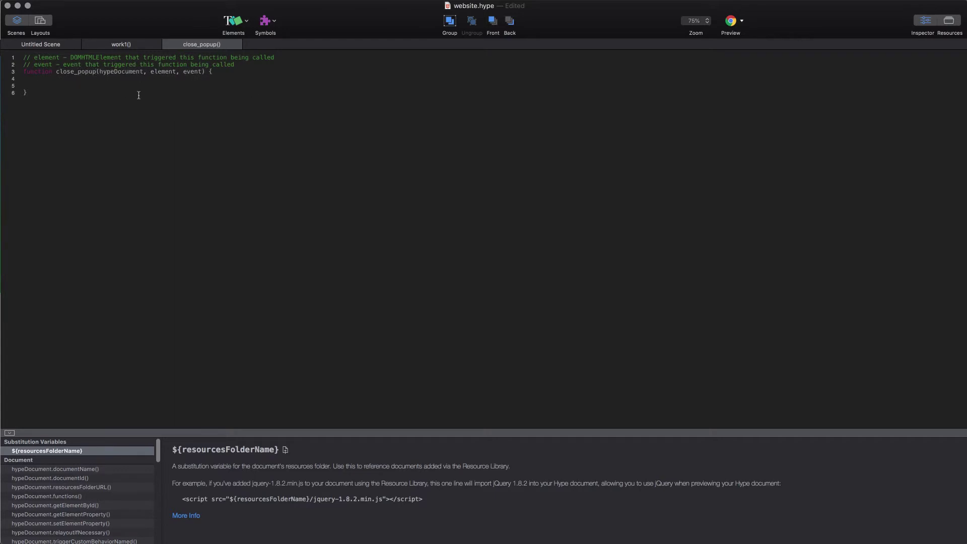
Switch to Chrome, copy the popup closing code from the blog post and paste it into the close_popup function in Hype.
key(super+Tab)
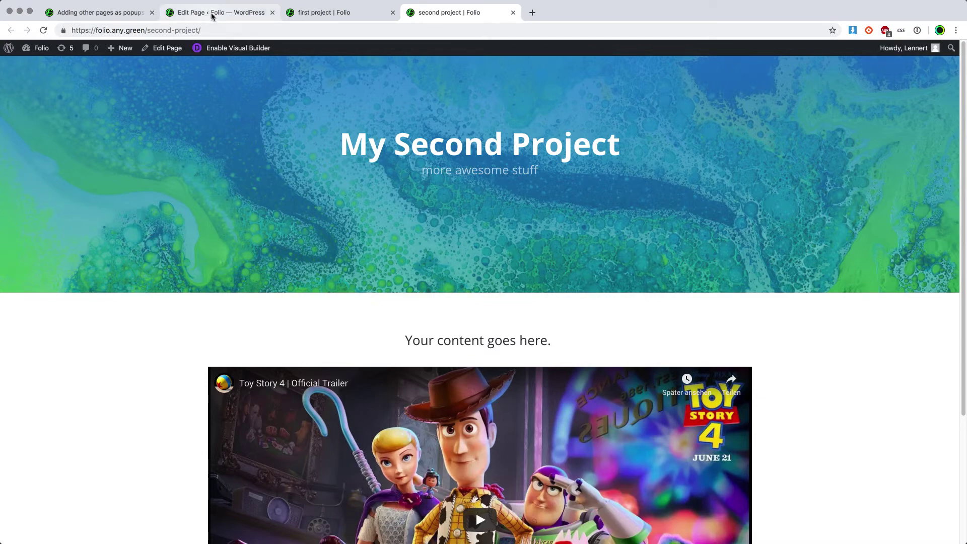
click(98, 13)
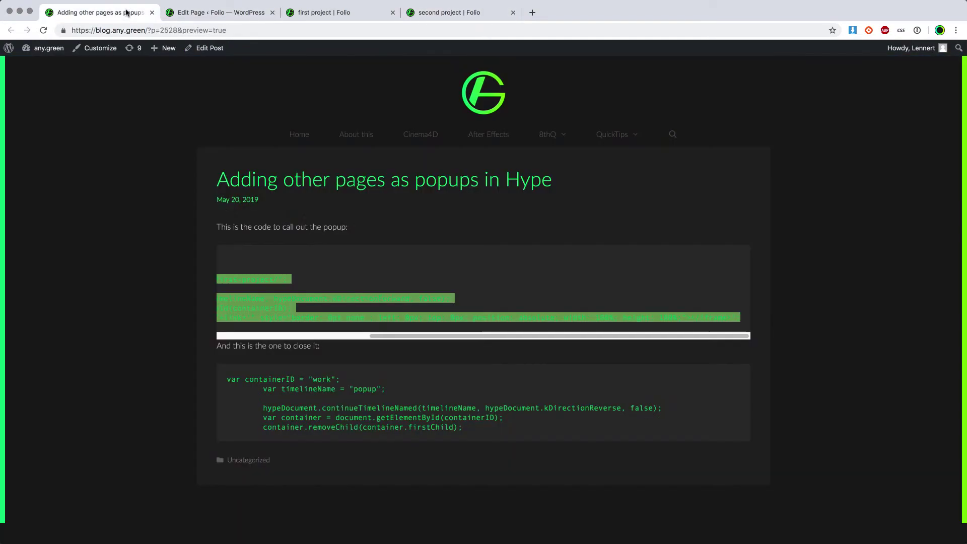
click(229, 378)
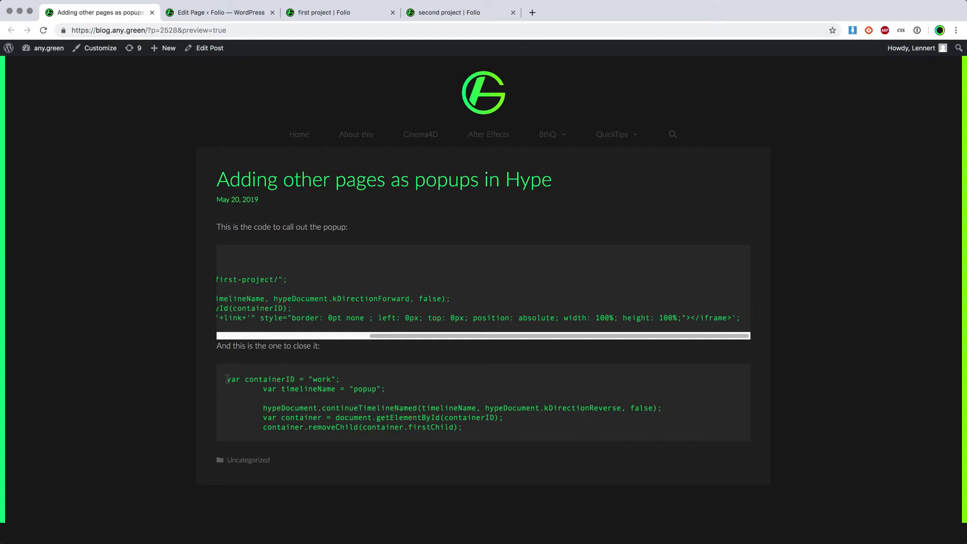
drag(227, 378, 518, 434)
key(super+c)
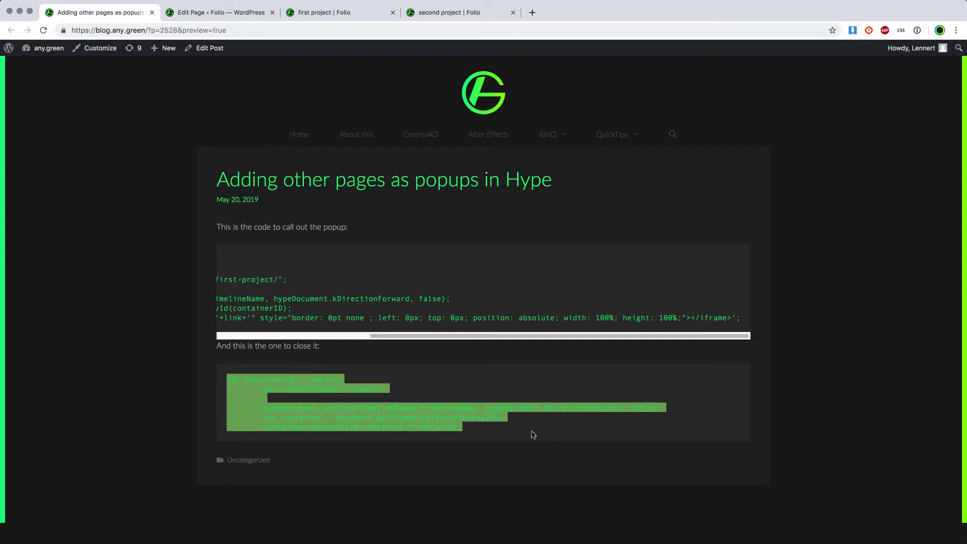
key(super+Tab)
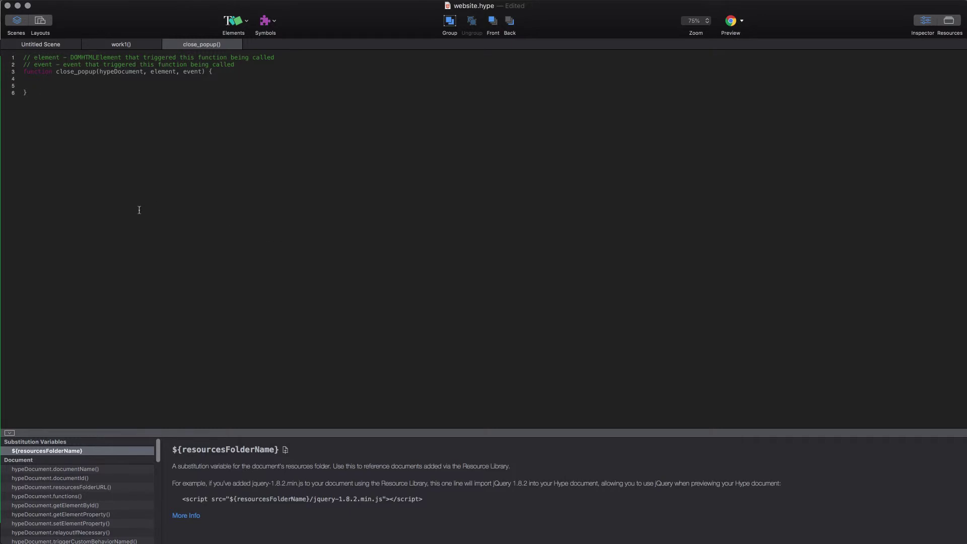
key(super+v)
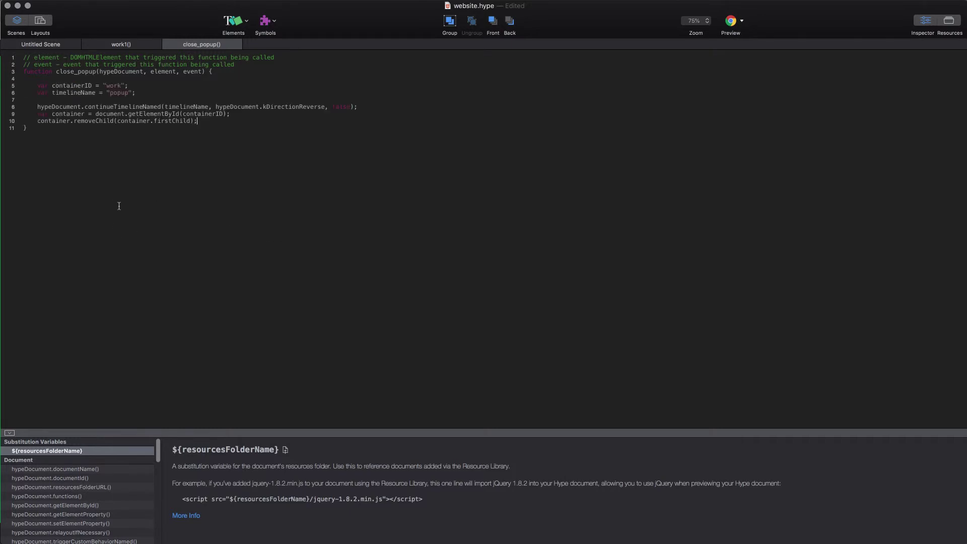
Examine the close_popup lines that set the container and timeline names, reverse the timeline and remove the container's first child.
double_click(114, 85)
double_click(119, 92)
drag(36, 107, 363, 106)
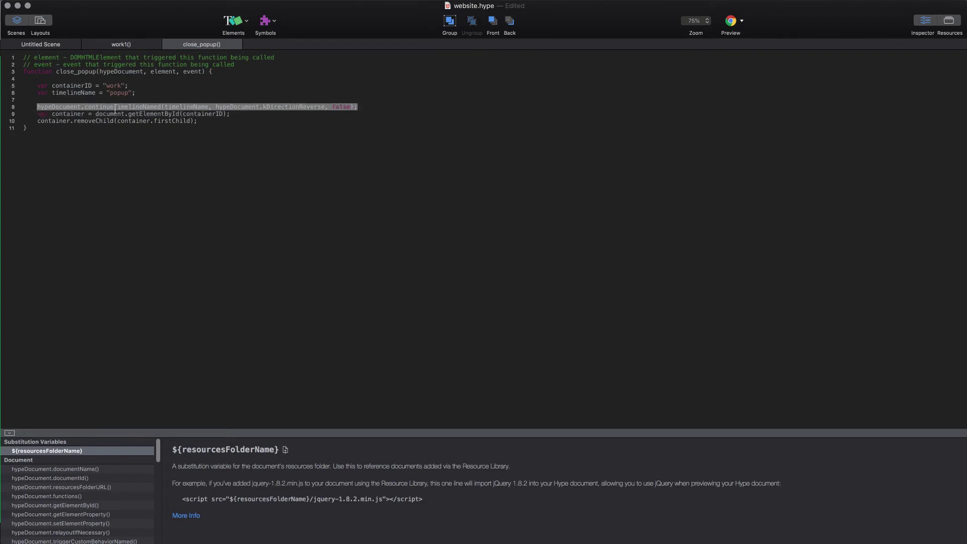
drag(114, 114, 187, 115)
drag(74, 121, 176, 121)
click(208, 121)
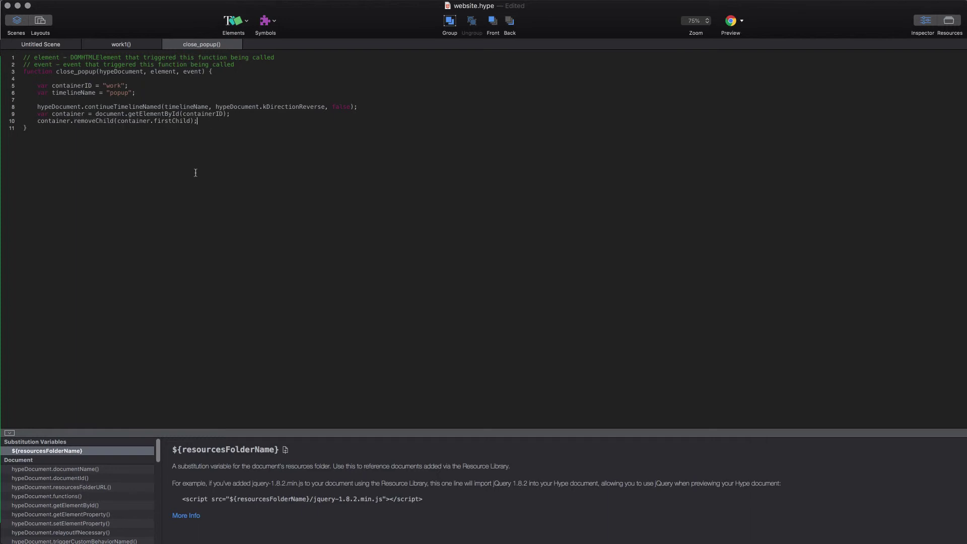
Preview the website in Chrome and test opening the first work's popup and closing it with the cancel icon.
key(super+Return)
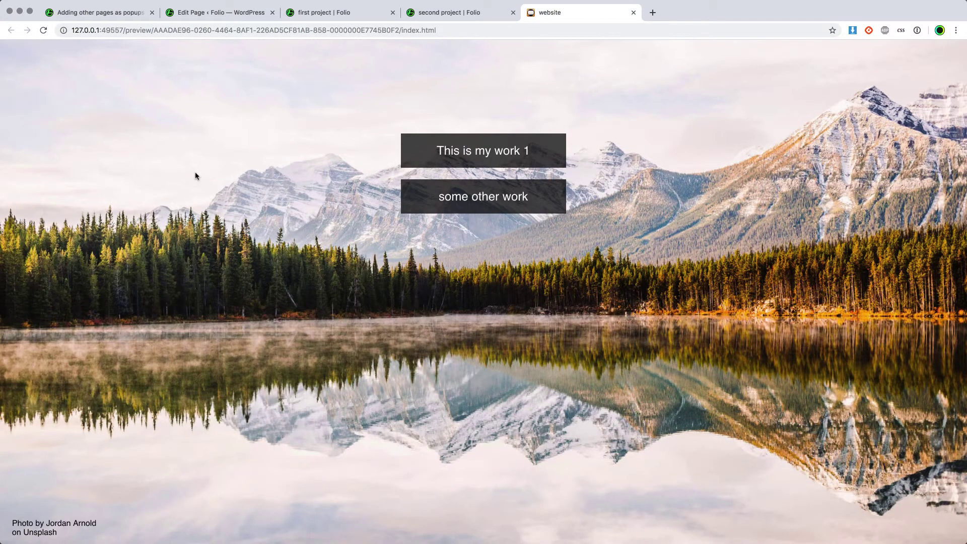
click(489, 150)
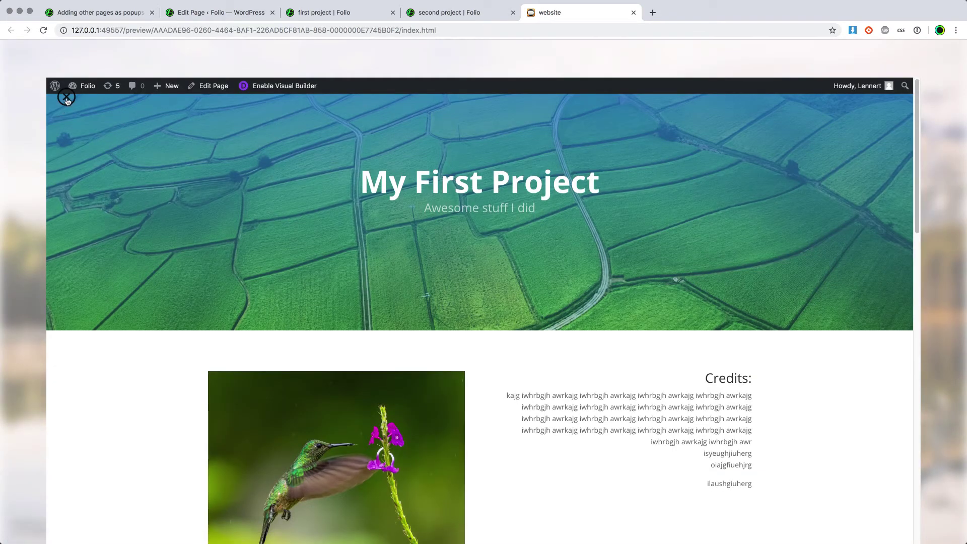
click(67, 97)
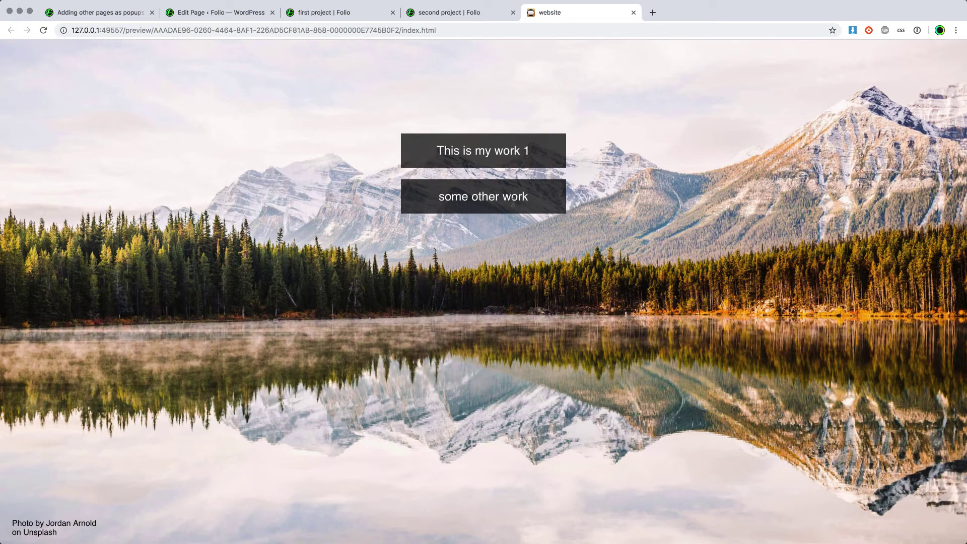
Switch to Hype and give the button 2 group an On Mouse Click action that runs a new JavaScript function.
key(super+Tab)
click(45, 46)
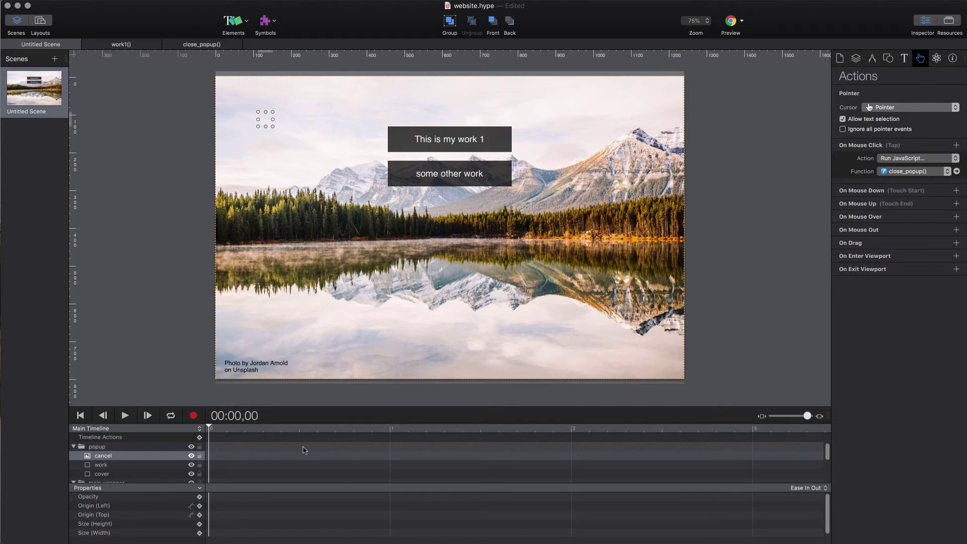
drag(827, 454, 826, 477)
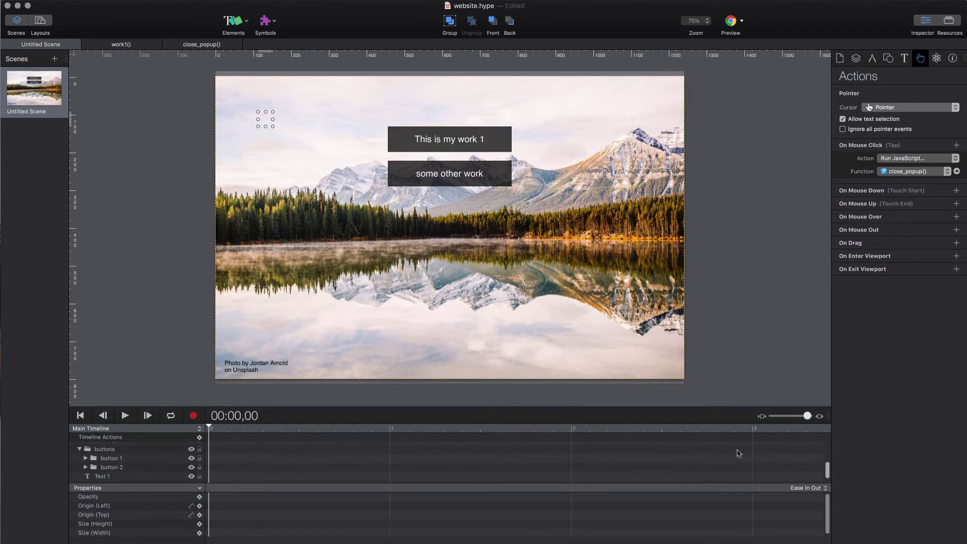
click(113, 467)
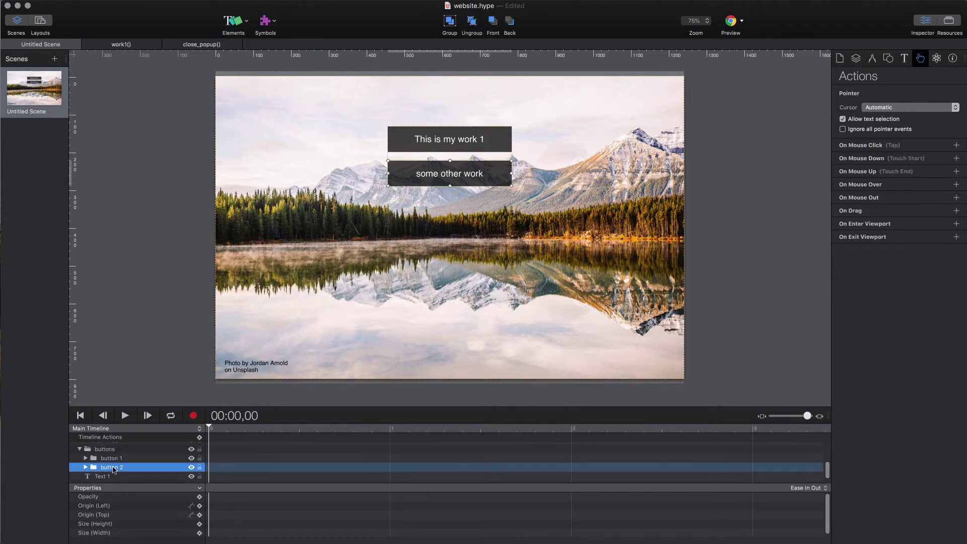
click(873, 61)
click(921, 62)
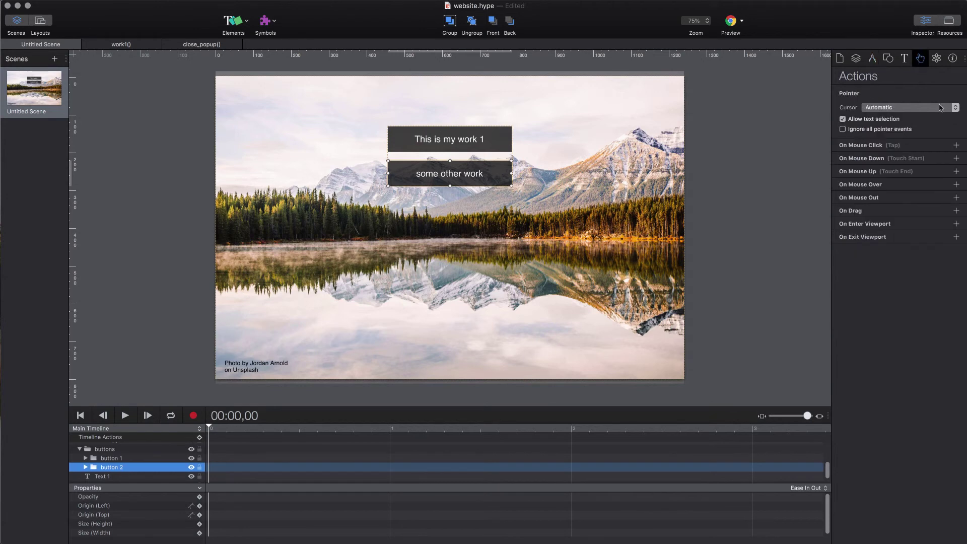
click(956, 145)
click(923, 158)
click(924, 167)
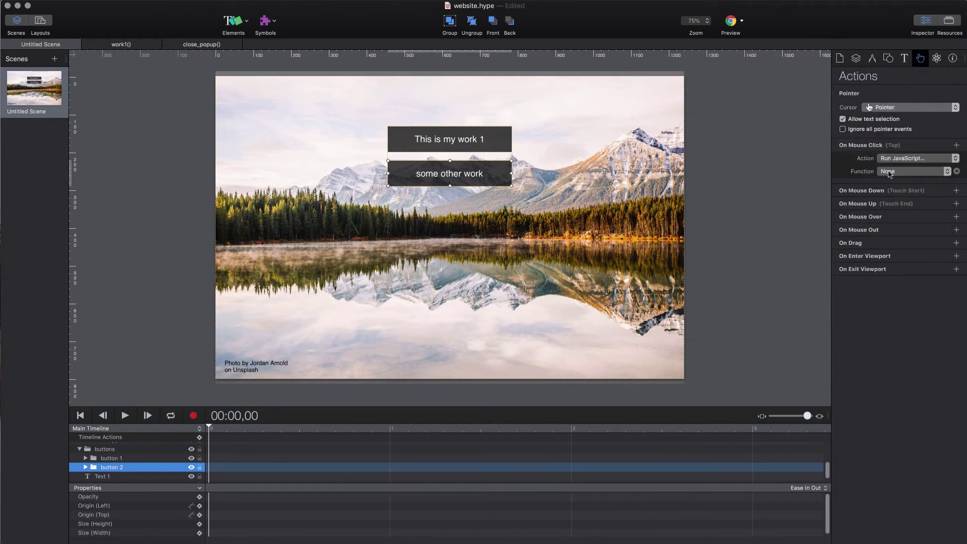
click(922, 171)
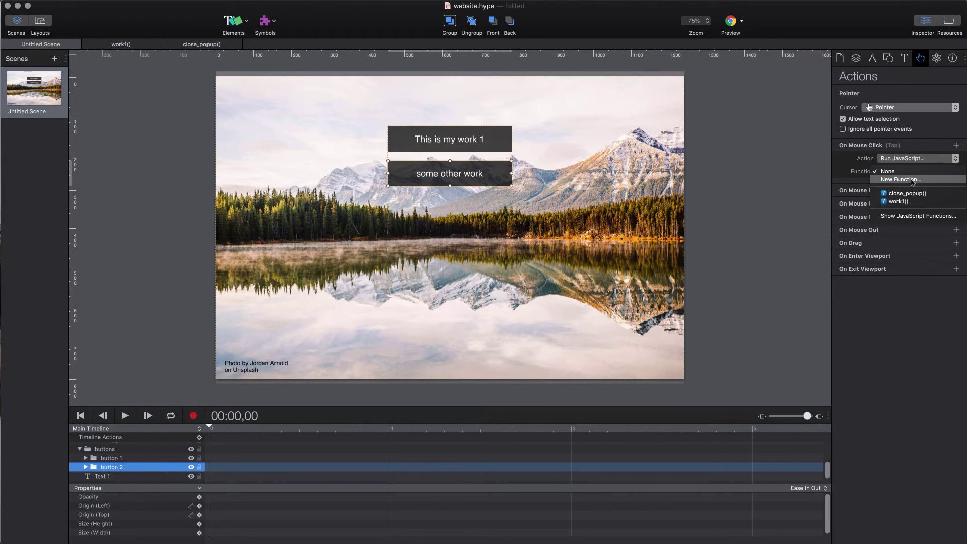
click(911, 180)
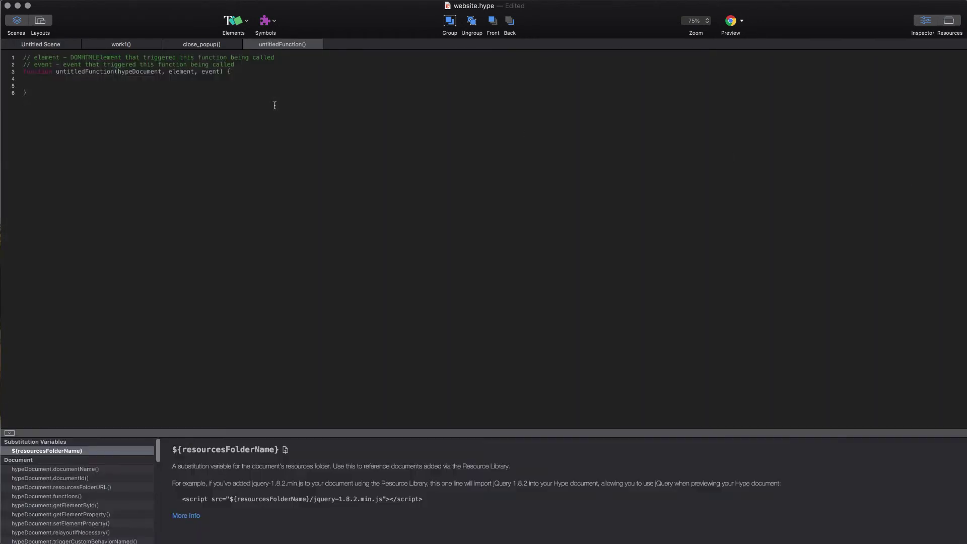
Copy the body of the work1 function into the new untitled function.
click(123, 45)
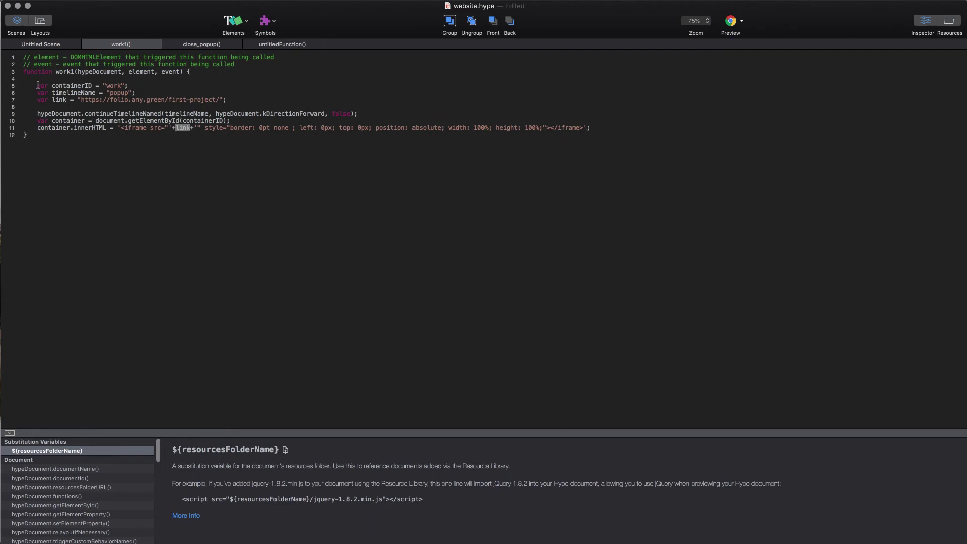
drag(38, 84, 603, 126)
key(super+c)
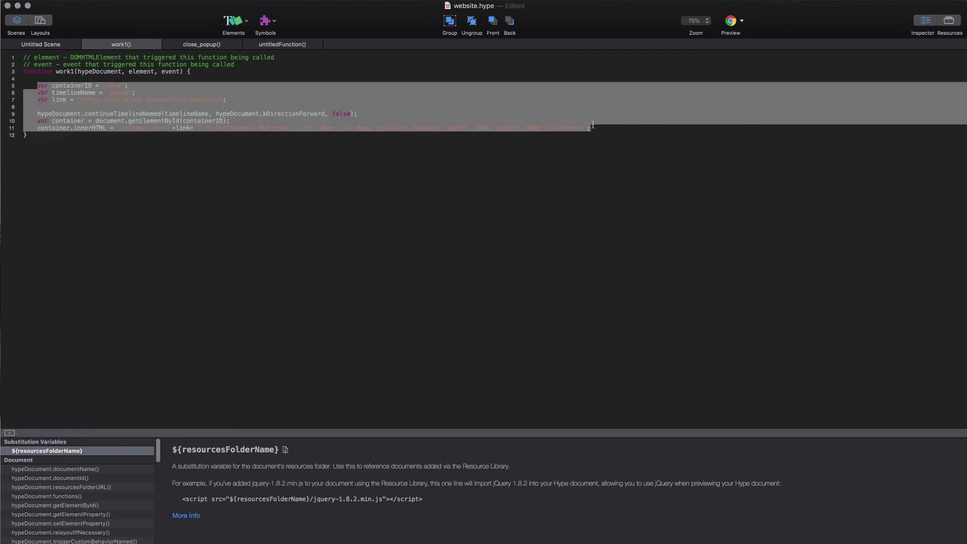
click(276, 44)
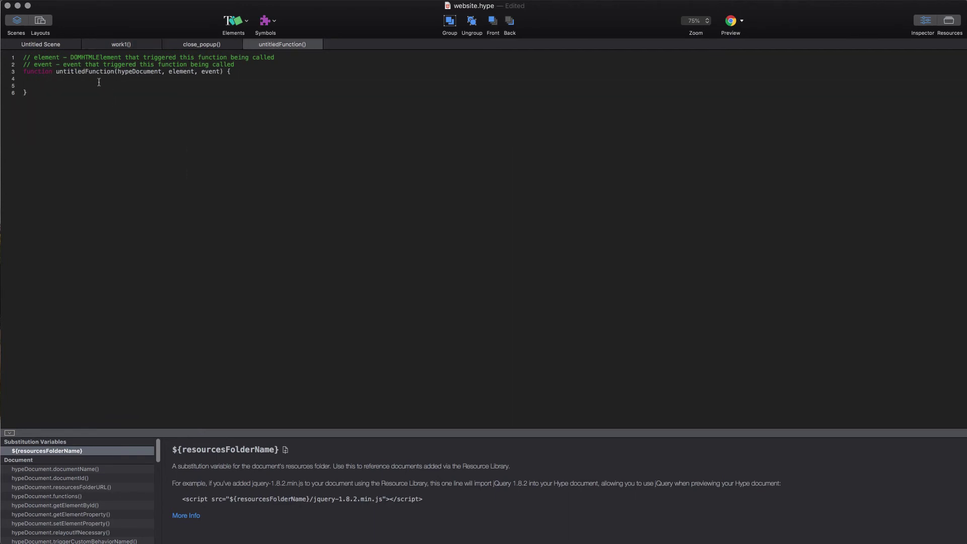
key(super+v)
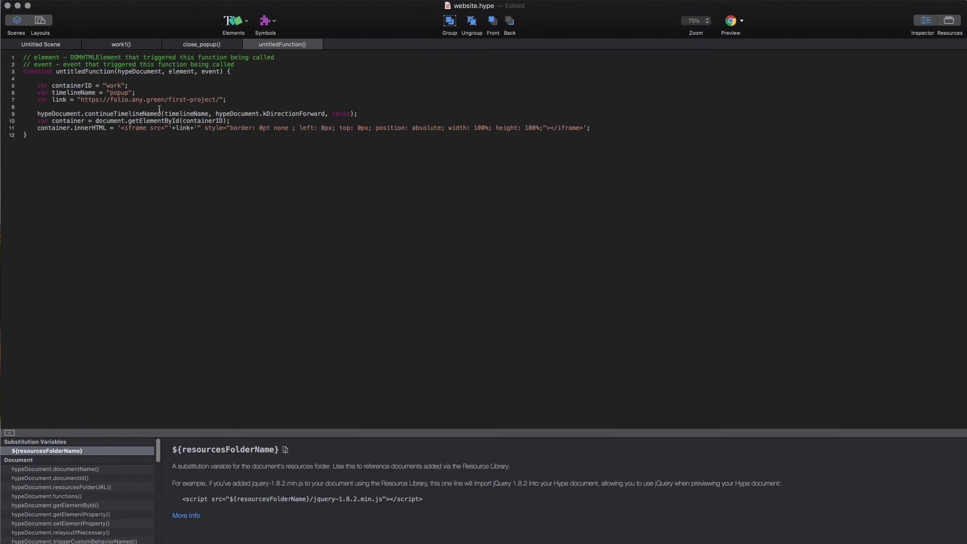
key(super+Tab)
click(447, 15)
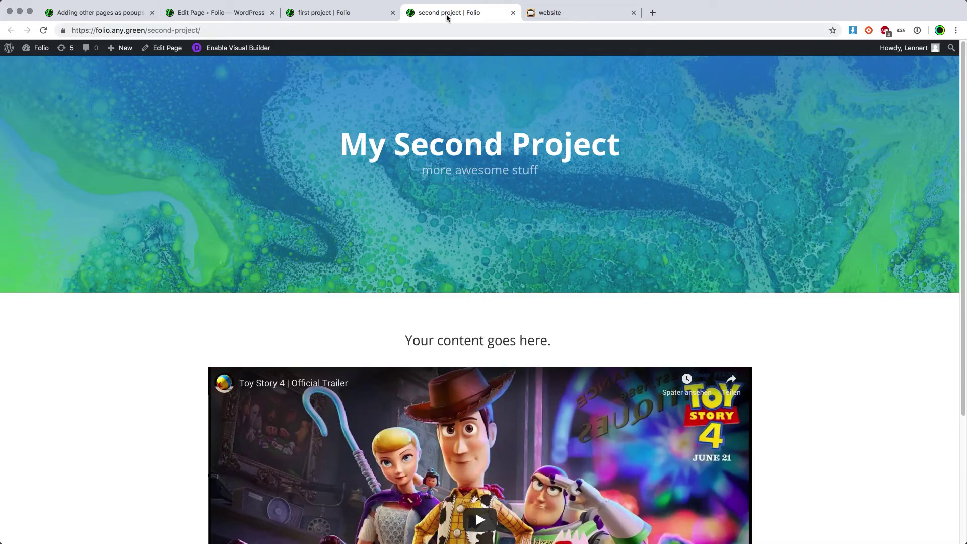
click(315, 31)
key(super+c)
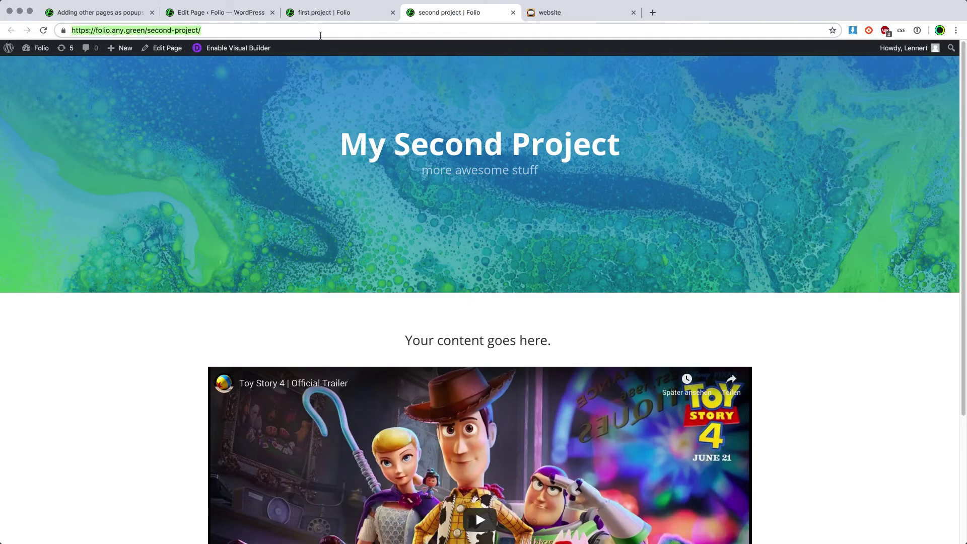
key(super+Tab)
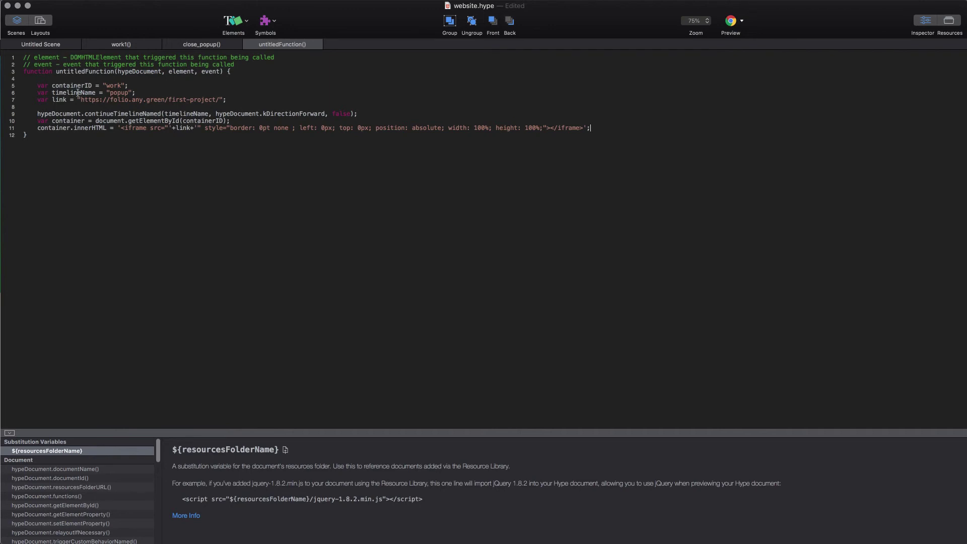
drag(80, 100, 220, 97)
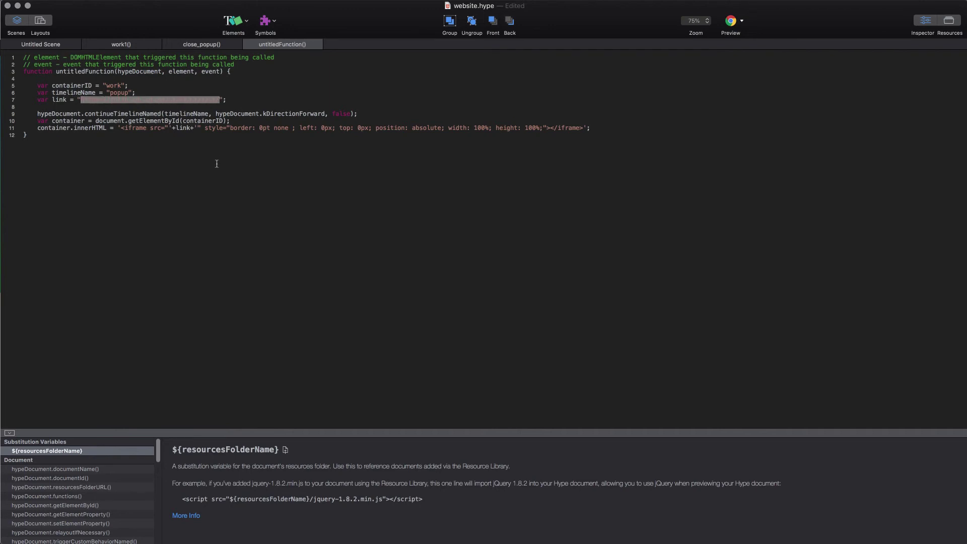
key(super+v)
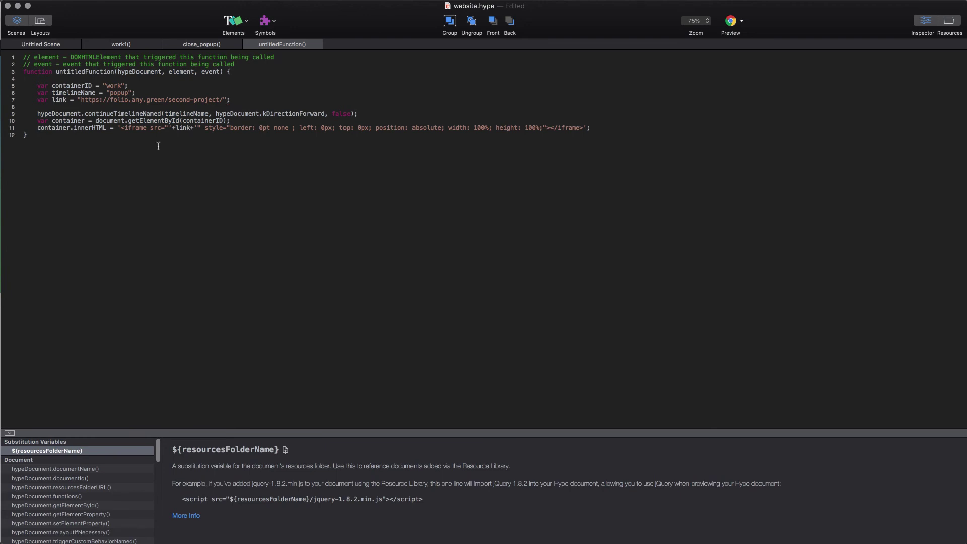
Rename the new function to work2.
double_click(98, 72)
text(work)
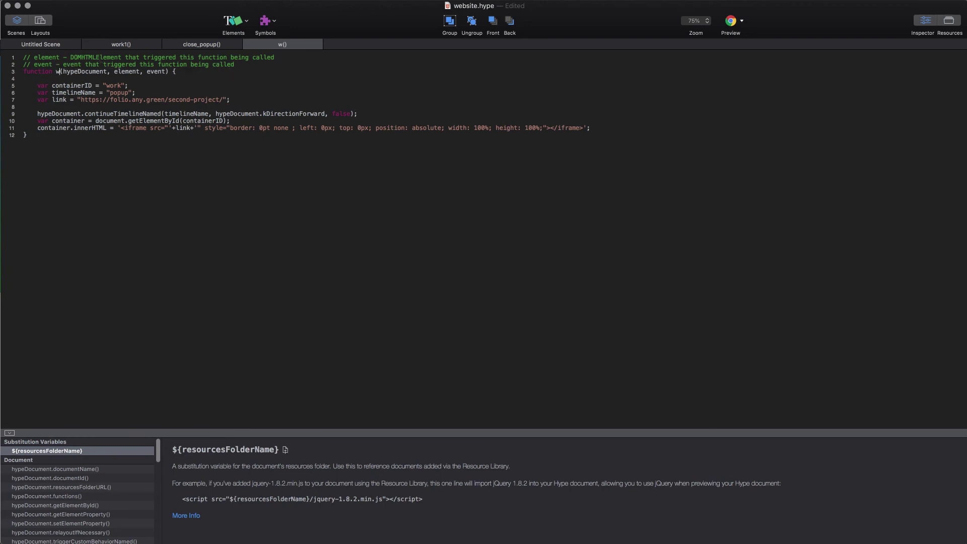
text(2)
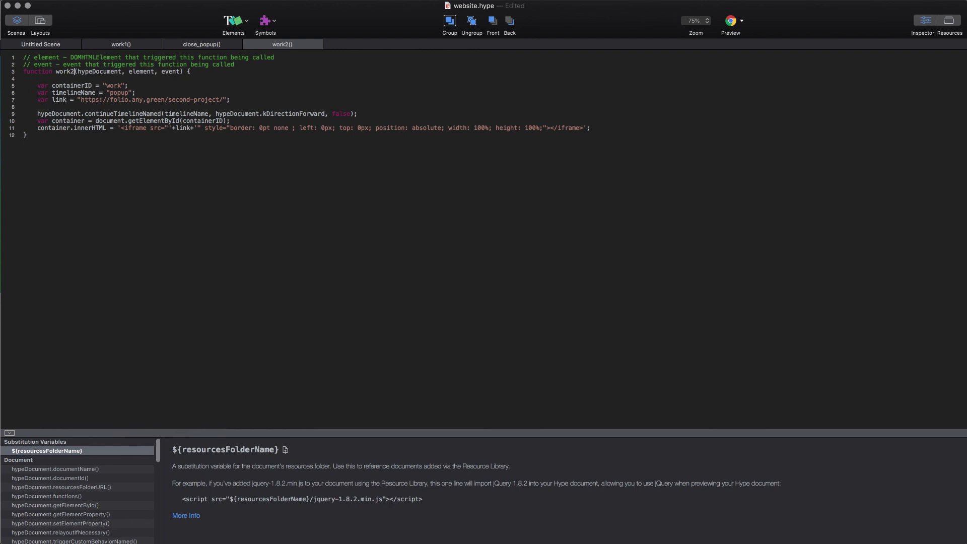
Return to the scene, preview the website in Chrome and test opening and closing the popups of both work buttons.
click(45, 44)
key(super+Return)
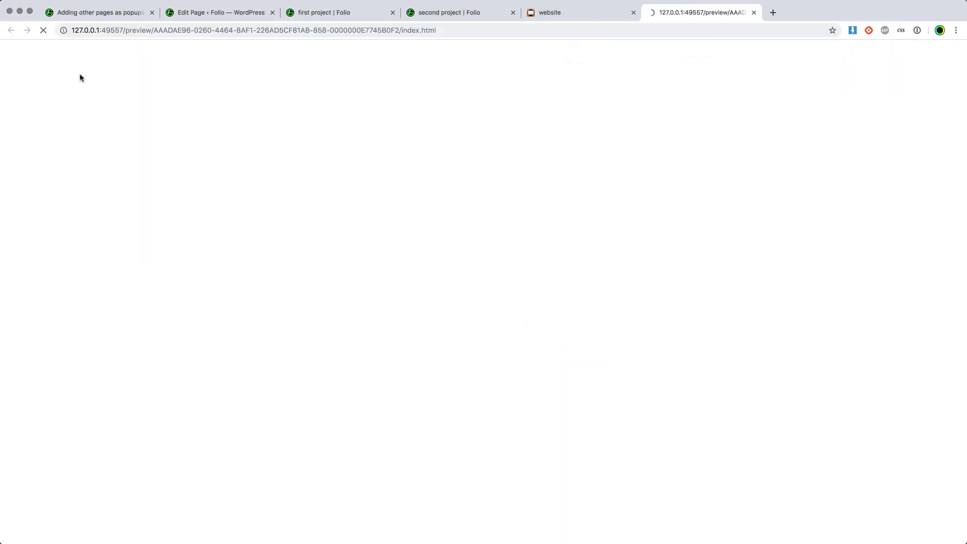
click(473, 150)
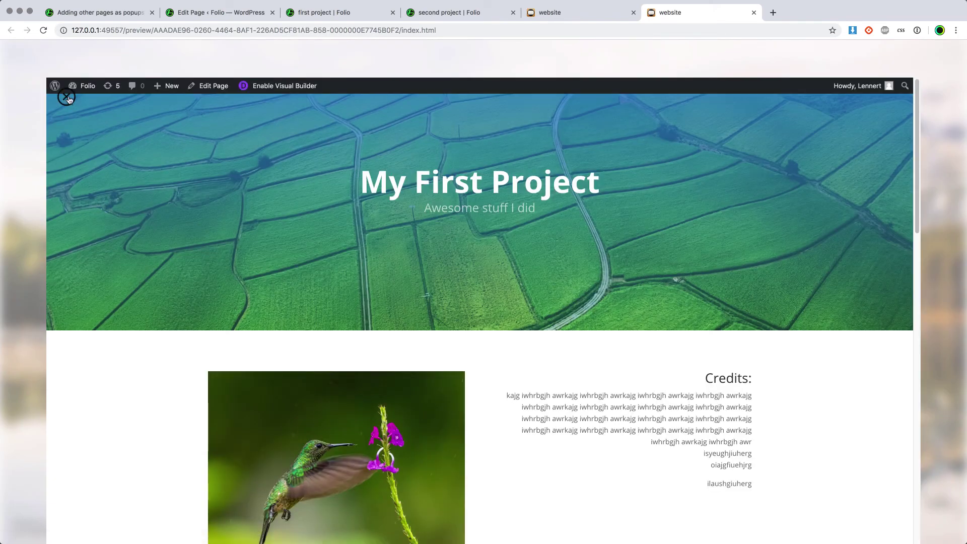
click(67, 97)
click(501, 199)
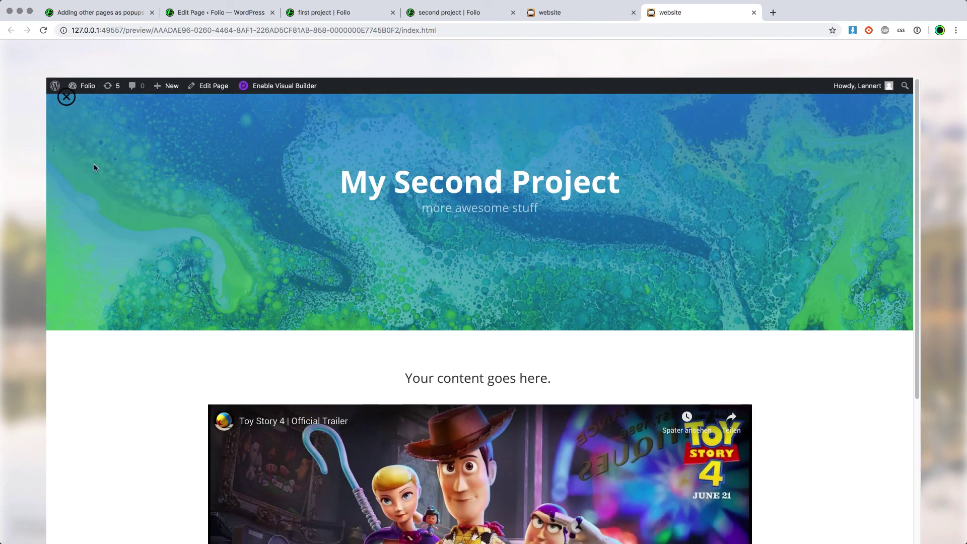
click(66, 97)
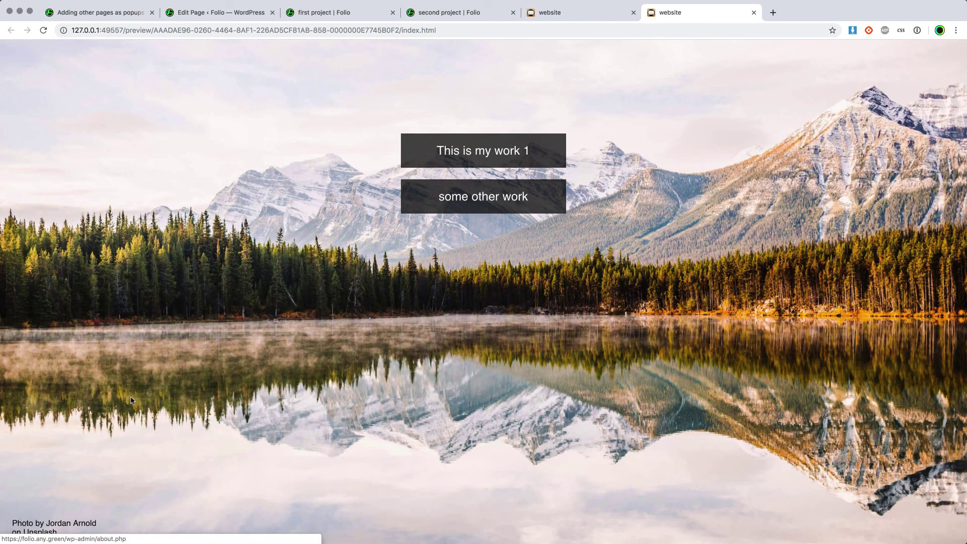